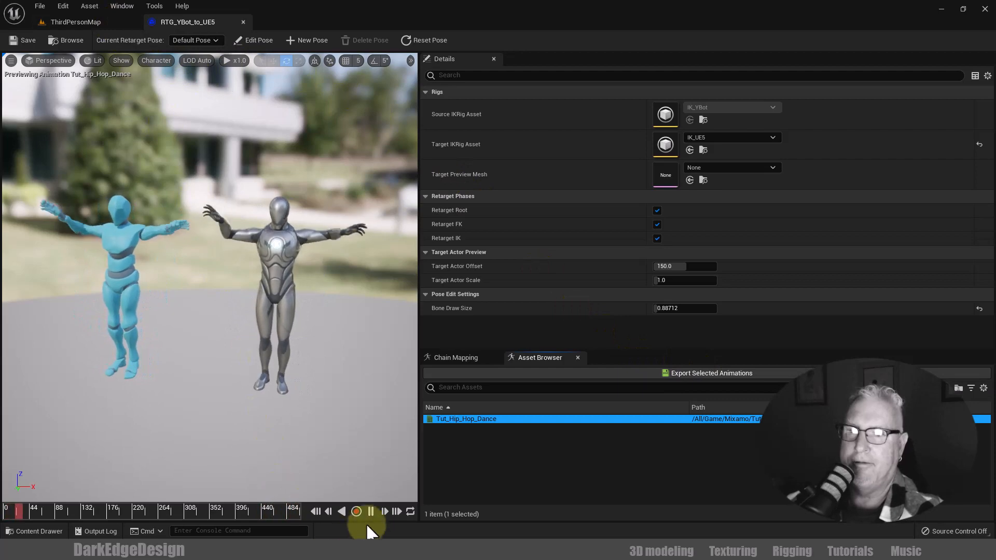
Pause the retarget preview, then open the Tut_Hip_Hop_Dance_UE5 animation from the Mixamo folder, paused and docked beside the other editors
{"action": "left_click", "coordinate": [371, 511]}
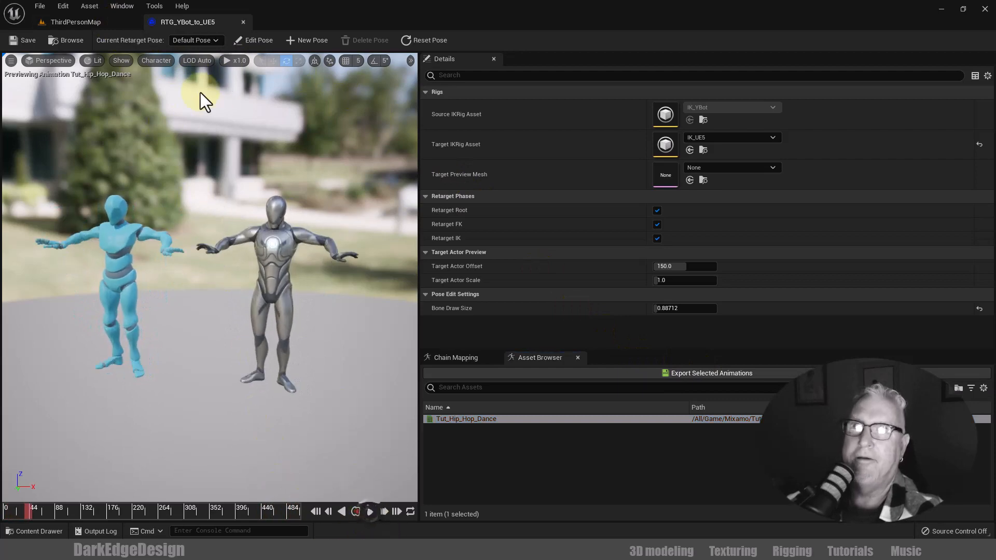
{"action": "left_click", "coordinate": [94, 23]}
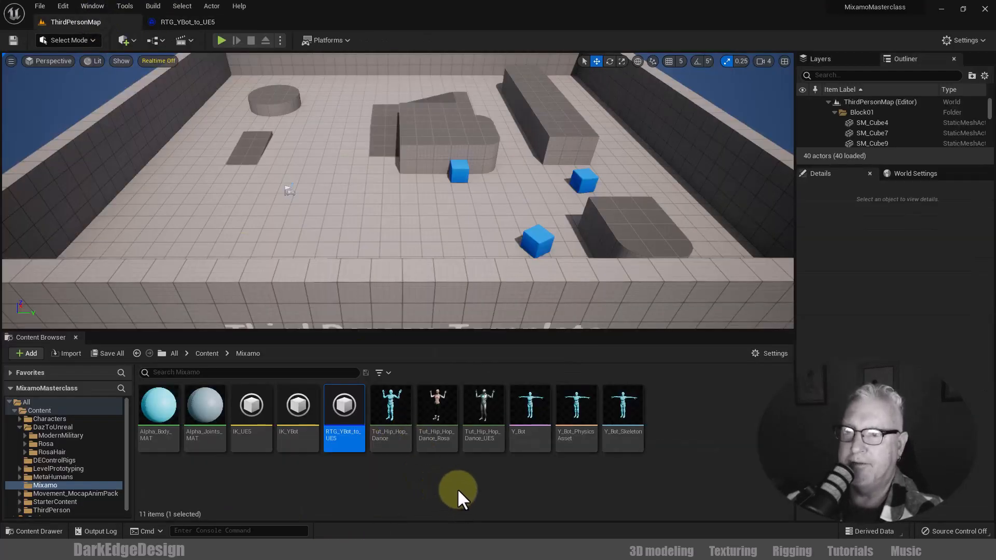
{"action": "double_click", "coordinate": [485, 411]}
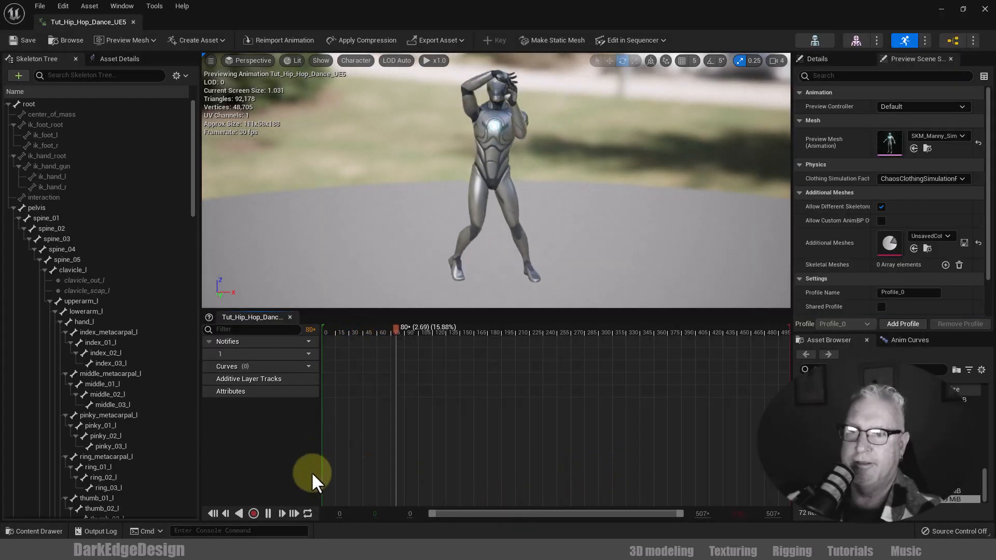
{"action": "left_click", "coordinate": [269, 513]}
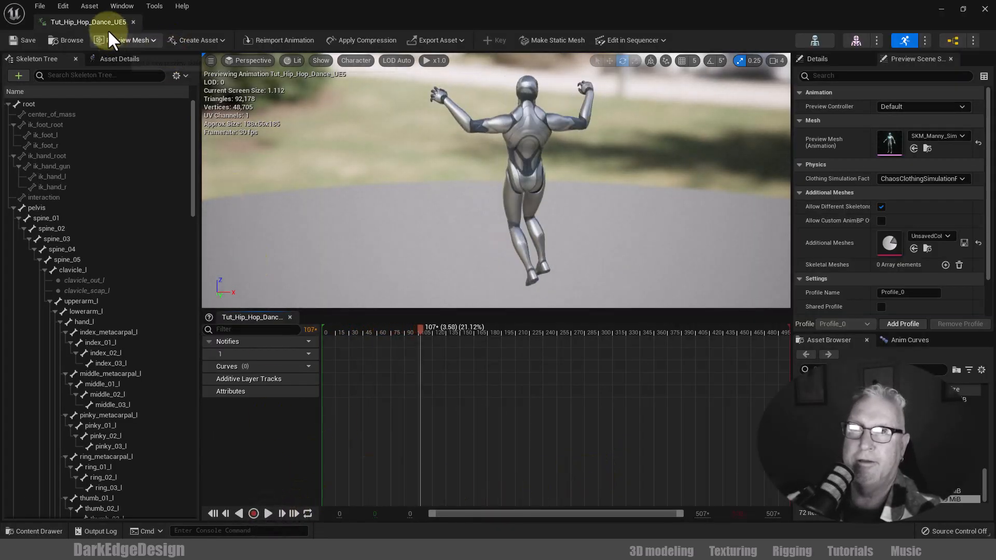
{"action": "left_click_drag", "start_coordinate": [116, 32], "coordinate": [349, 27]}
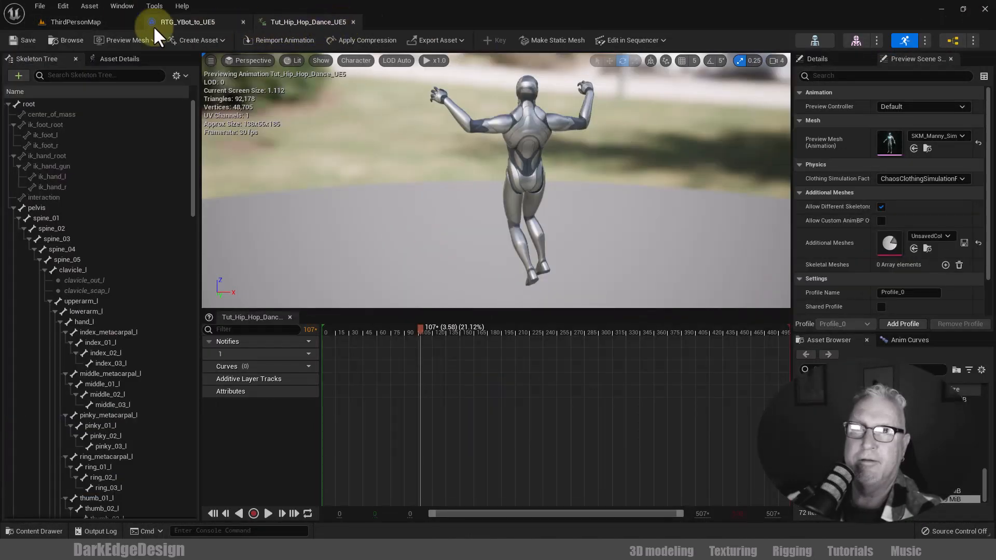
Open the Tut_Hip_Hop_Dance_Rosa animation from the Mixamo folder and pause its playback
{"action": "left_click", "coordinate": [109, 26]}
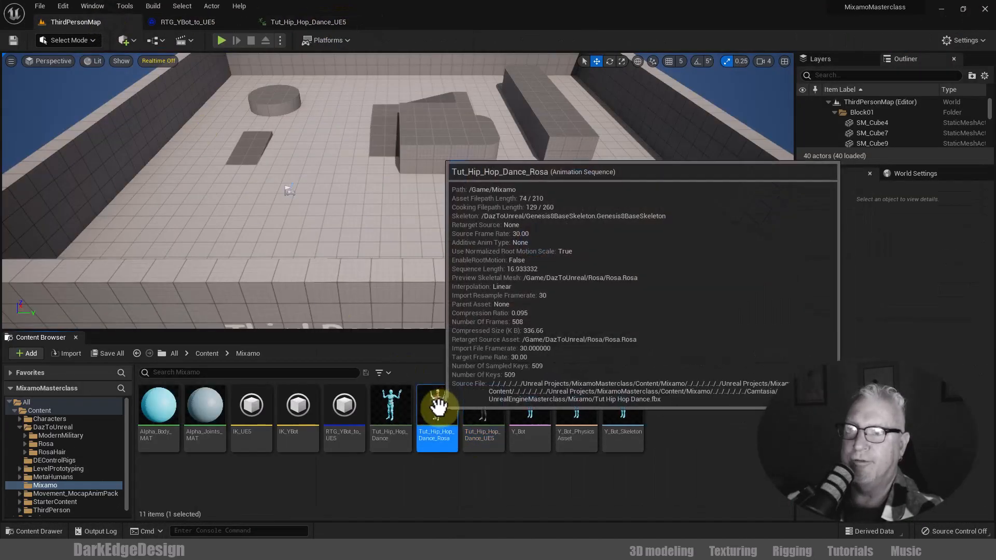
{"action": "double_click", "coordinate": [437, 409]}
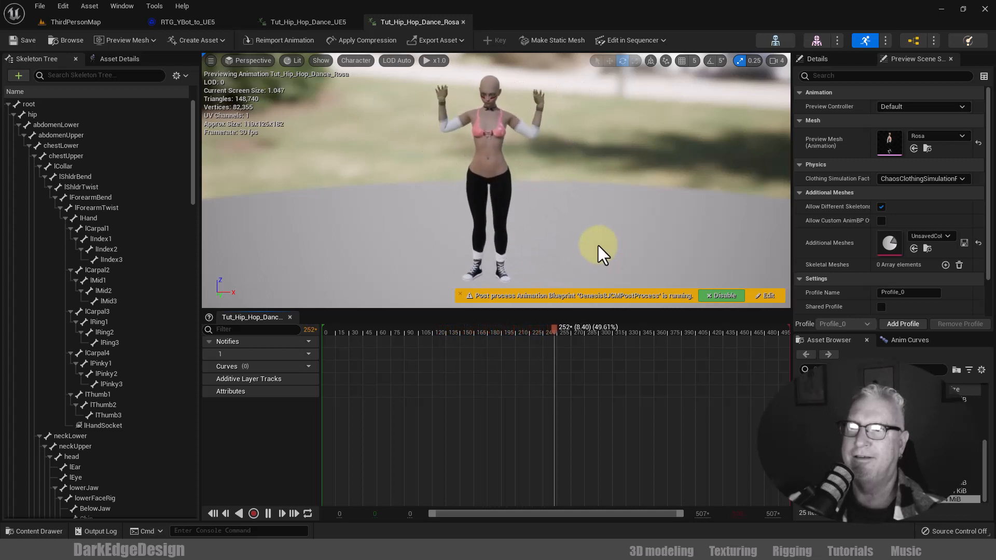
{"action": "left_click", "coordinate": [268, 514]}
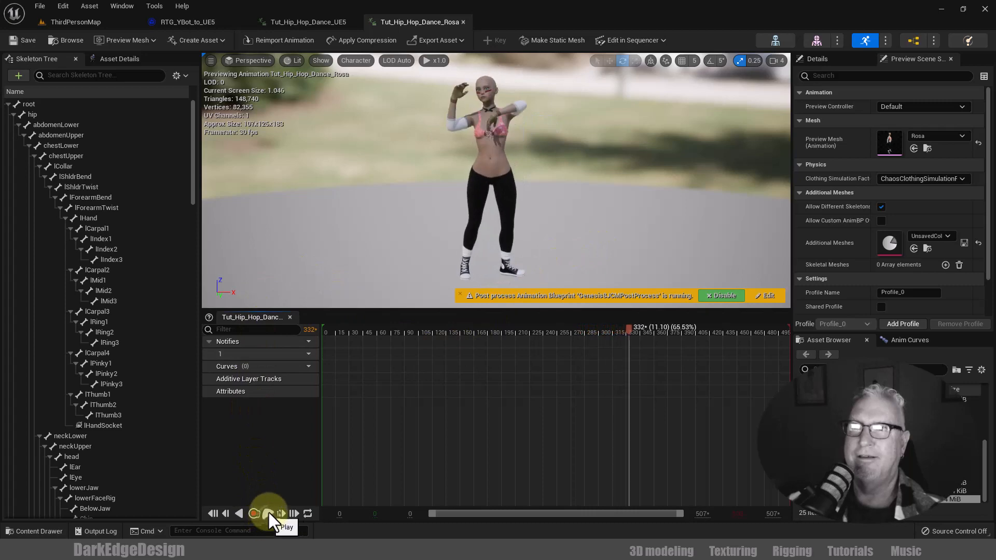
Open the G8IKRig asset from the Retarget folder of DazToUnreal Content under the Engine plugins
{"action": "left_click", "coordinate": [107, 20]}
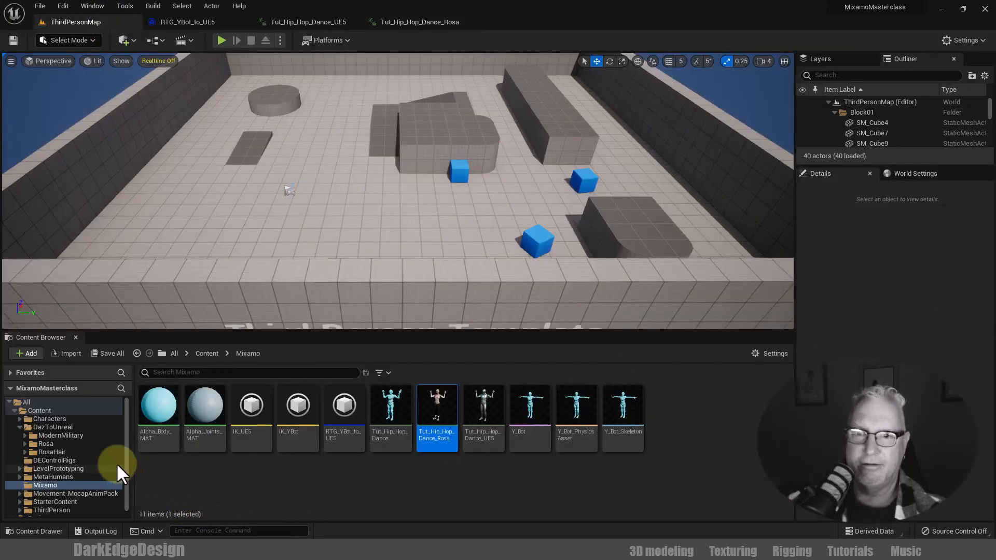
{"action": "scroll", "coordinate": [126, 455], "scroll_direction": "down", "scroll_amount": 1}
{"action": "left_click", "coordinate": [64, 510]}
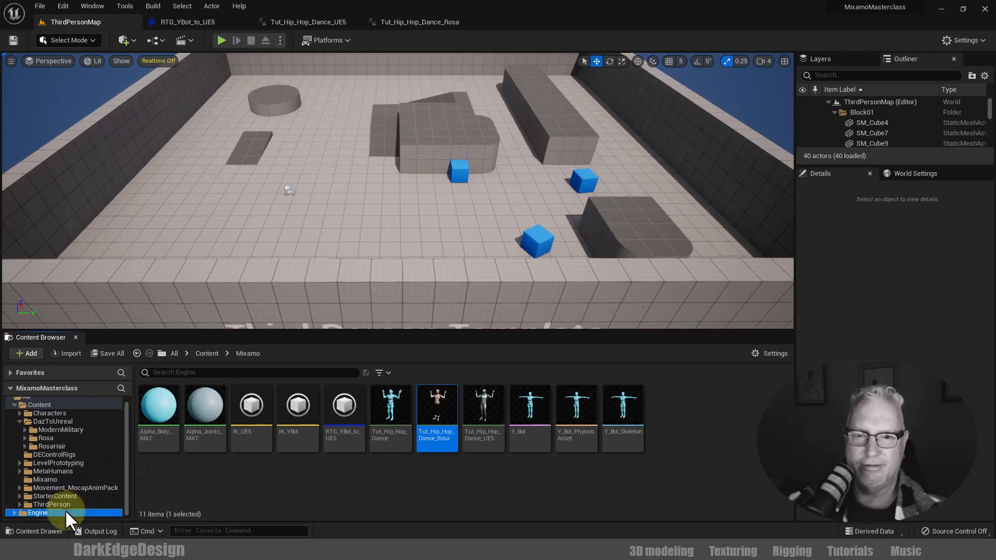
{"action": "double_click", "coordinate": [72, 508]}
{"action": "left_click", "coordinate": [67, 511]}
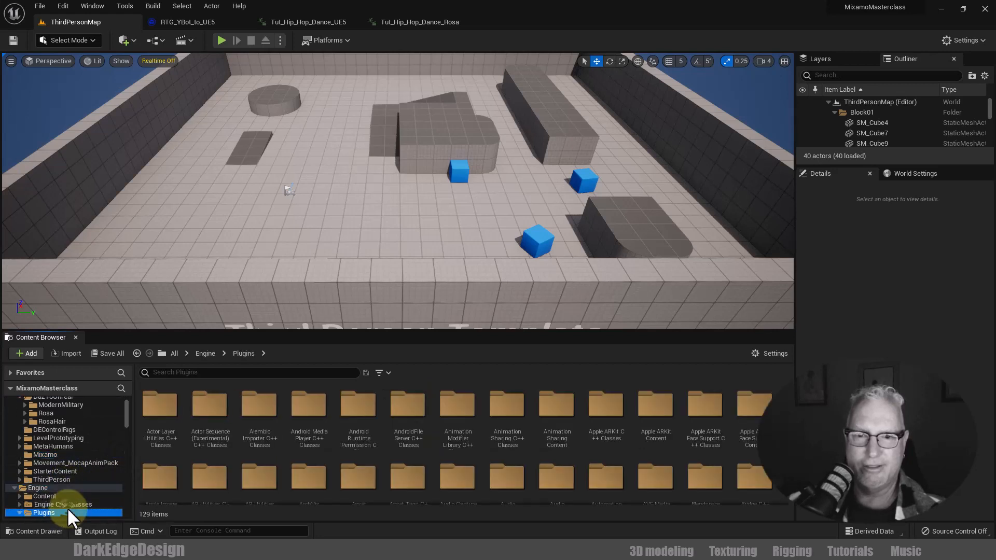
{"action": "scroll", "coordinate": [87, 490], "scroll_direction": "down", "scroll_amount": 10}
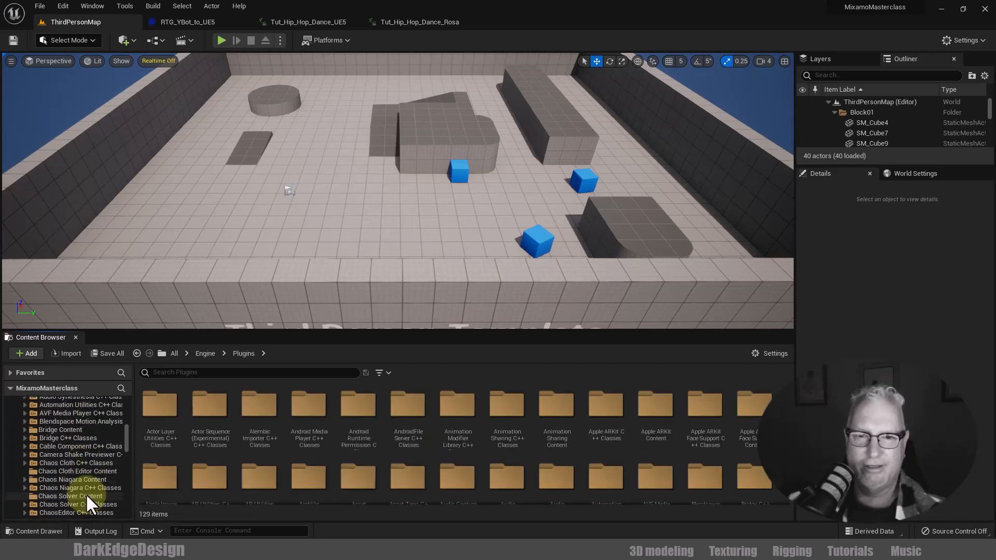
{"action": "scroll", "coordinate": [86, 493], "scroll_direction": "down", "scroll_amount": 6}
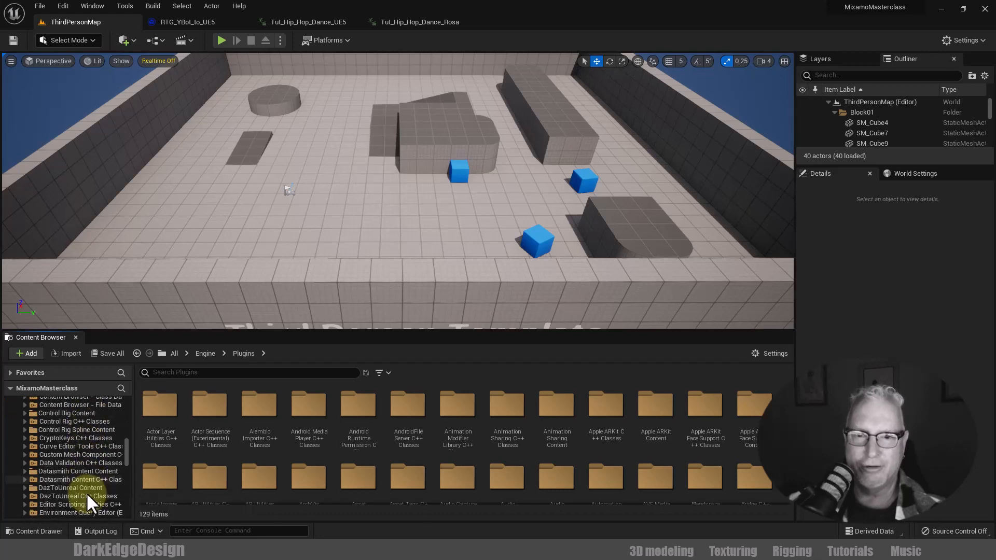
{"action": "scroll", "coordinate": [86, 493], "scroll_direction": "down", "scroll_amount": 1}
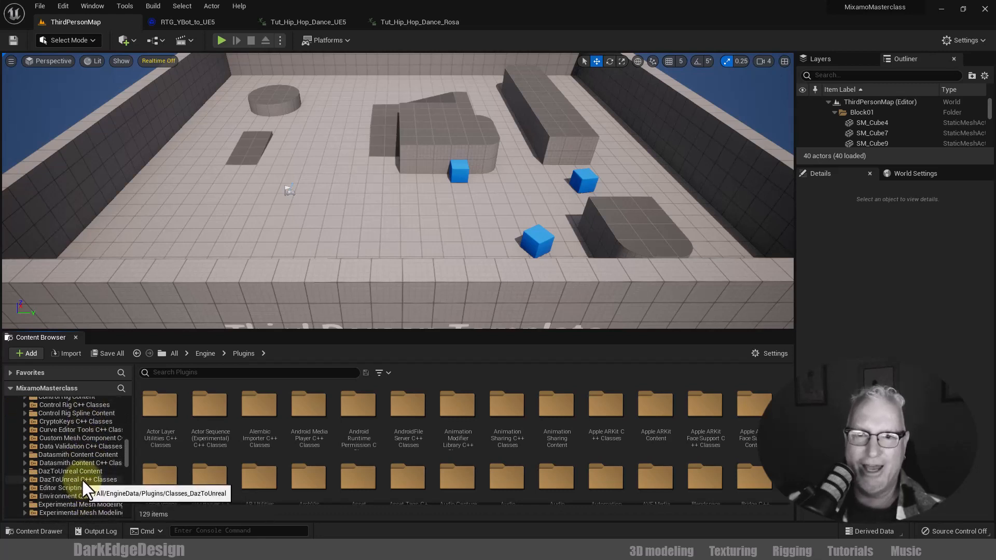
{"action": "double_click", "coordinate": [82, 471]}
{"action": "left_click", "coordinate": [70, 496]}
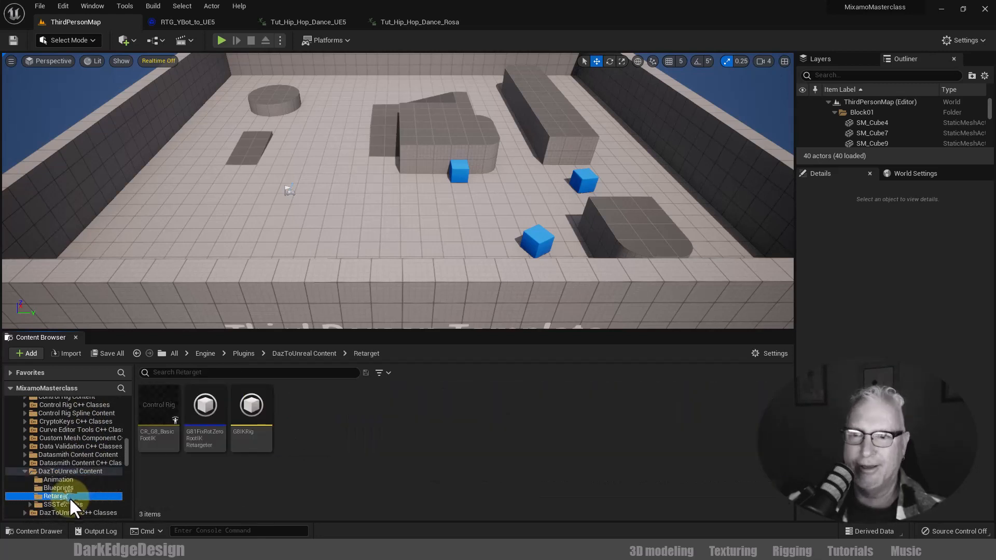
{"action": "double_click", "coordinate": [252, 410]}
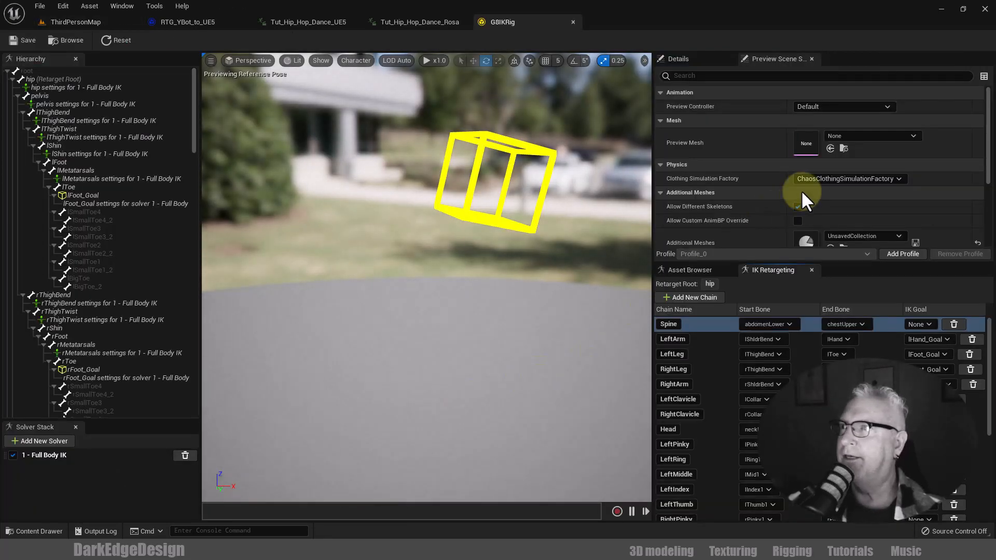
Set the IK rig's preview mesh to Rosa and frame the whole character in the viewport
{"action": "left_click", "coordinate": [844, 134]}
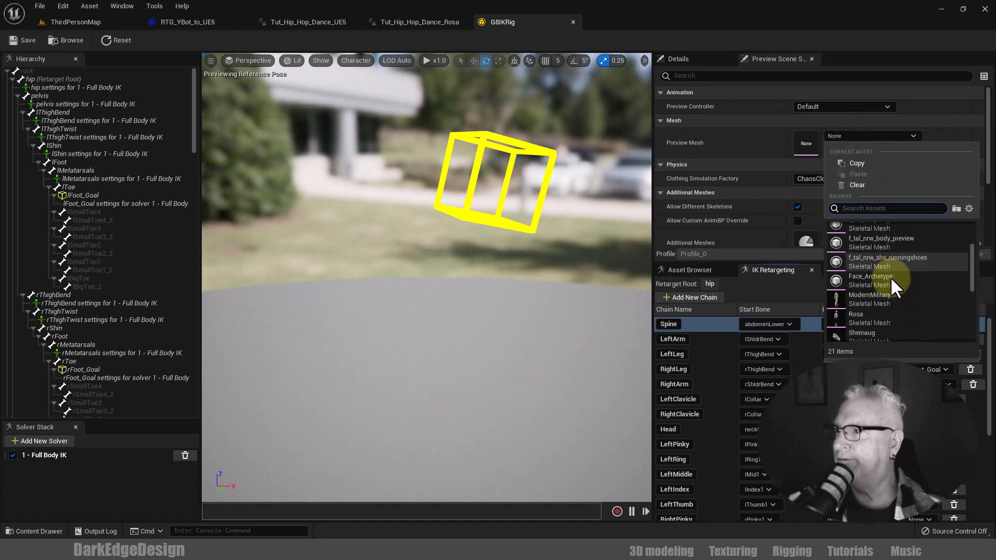
{"action": "left_click", "coordinate": [873, 318]}
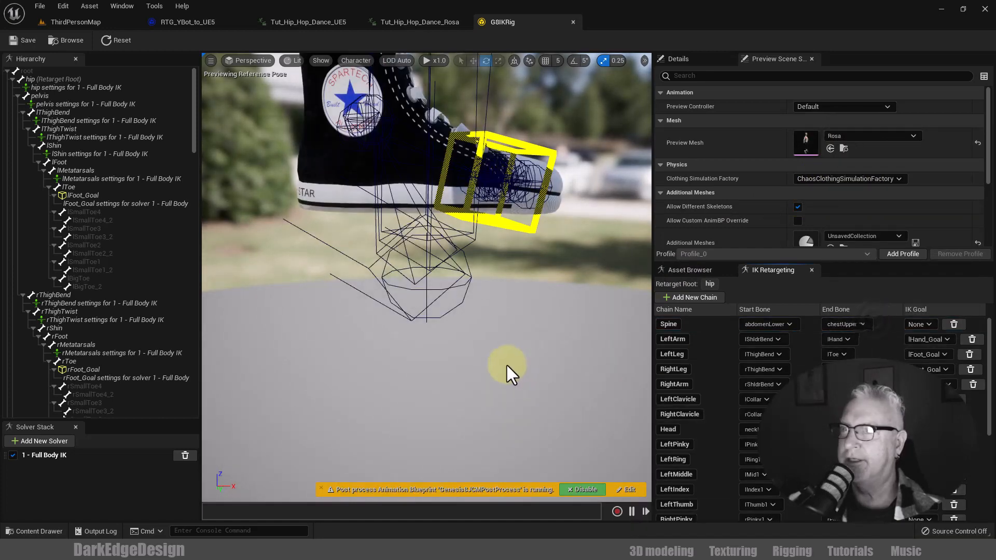
{"action": "scroll", "coordinate": [507, 365], "scroll_direction": "down", "scroll_amount": 8}
{"action": "middle_click_drag", "start_coordinate": [545, 364], "coordinate": [553, 346]}
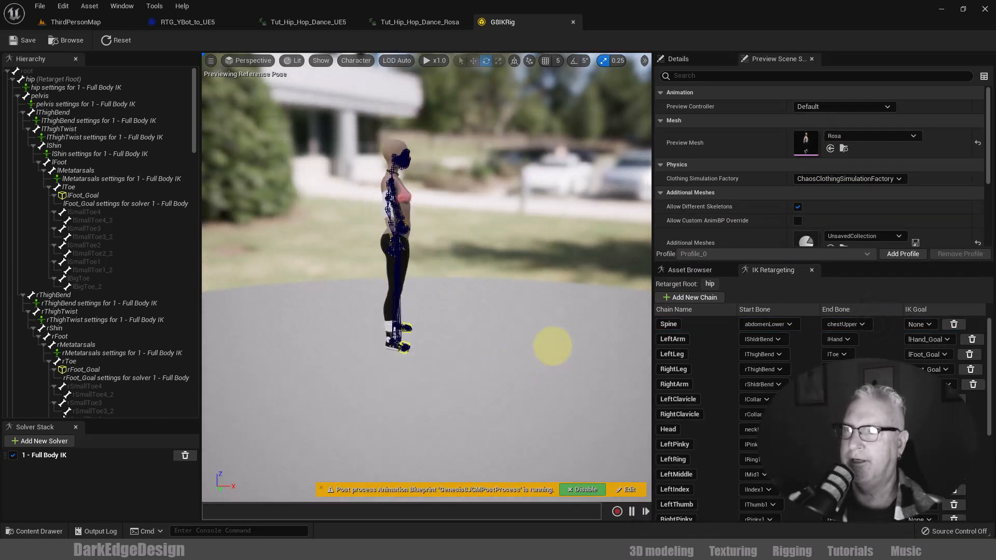
{"action": "mouse_move", "coordinate": [552, 346]}
{"action": "left_mouse_down"}
{"action": "mouse_move", "coordinate": [540, 373]}
{"action": "mouse_move", "coordinate": [506, 378]}
{"action": "mouse_move", "coordinate": [551, 373]}
{"action": "mouse_move", "coordinate": [550, 363]}
{"action": "mouse_move", "coordinate": [539, 381]}
{"action": "mouse_move", "coordinate": [551, 356]}
{"action": "mouse_move", "coordinate": [543, 343]}
{"action": "mouse_move", "coordinate": [547, 360]}
{"action": "left_mouse_up"}
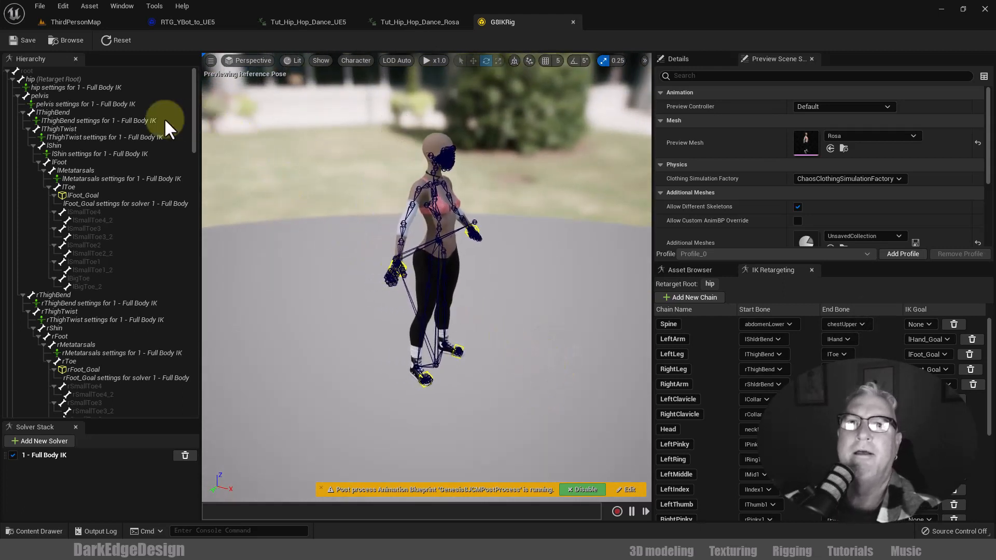
Examine the hip bone's Full Body IK settings, including stiffness, axis limits and preferred angles
{"action": "left_click", "coordinate": [55, 89]}
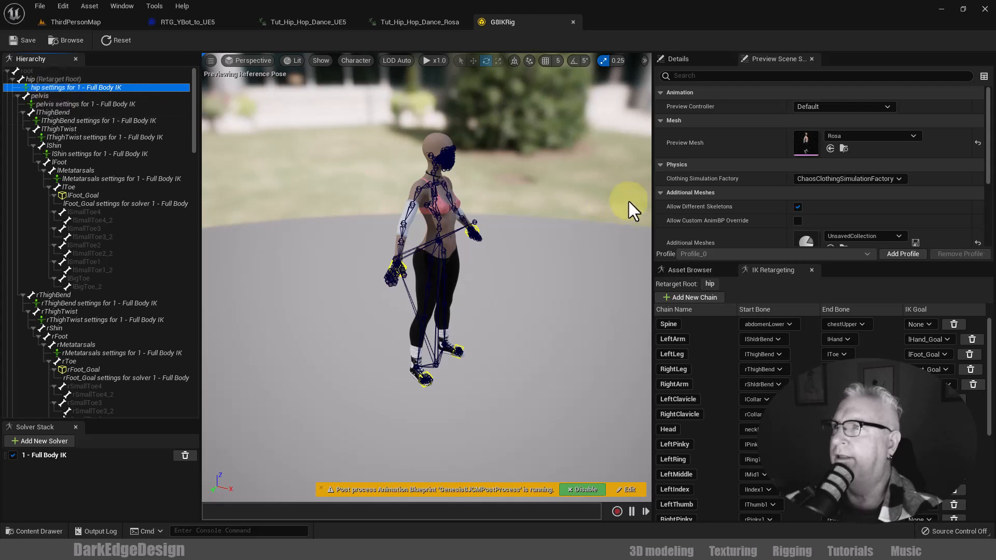
{"action": "left_click", "coordinate": [688, 269]}
{"action": "left_click", "coordinate": [756, 270]}
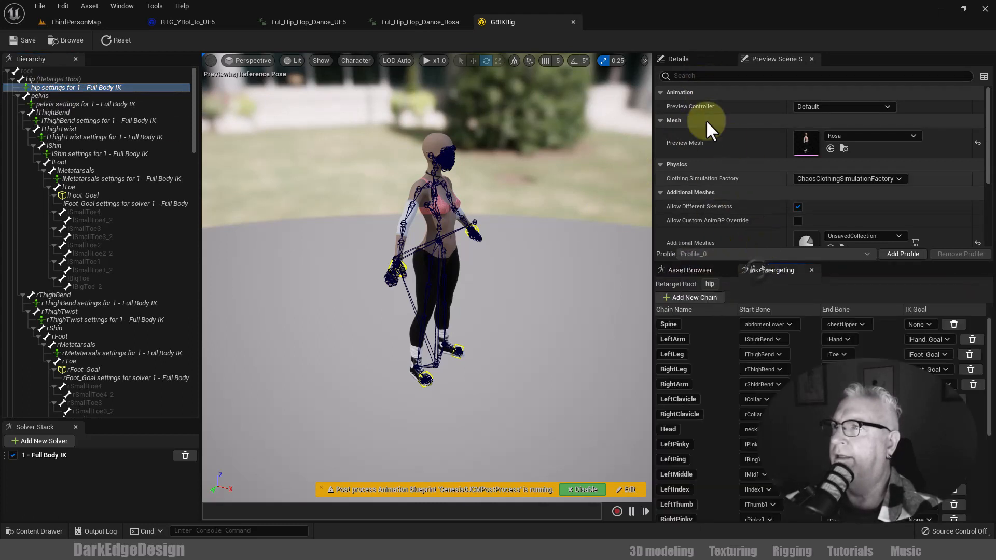
{"action": "left_click", "coordinate": [696, 59]}
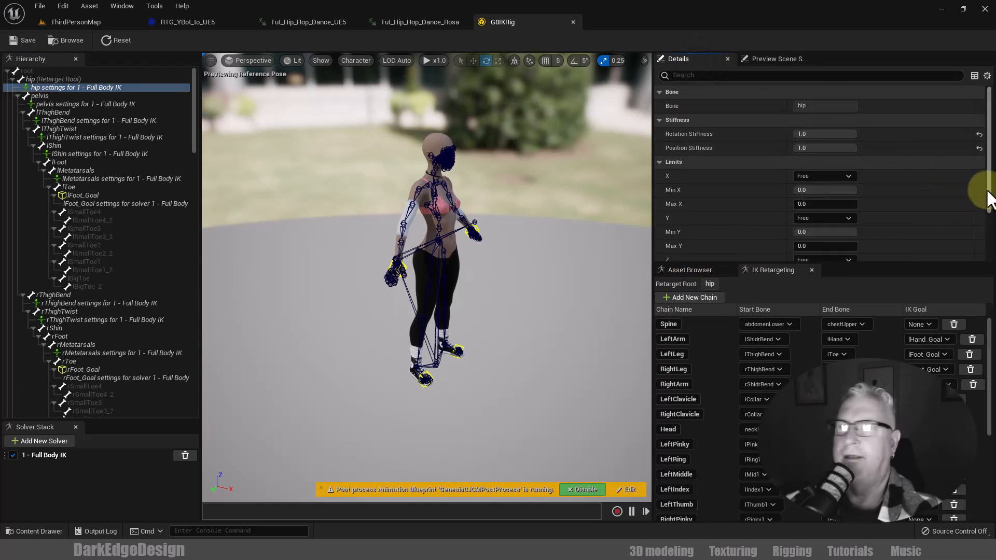
{"action": "scroll", "coordinate": [988, 200], "scroll_direction": "down", "scroll_amount": 3}
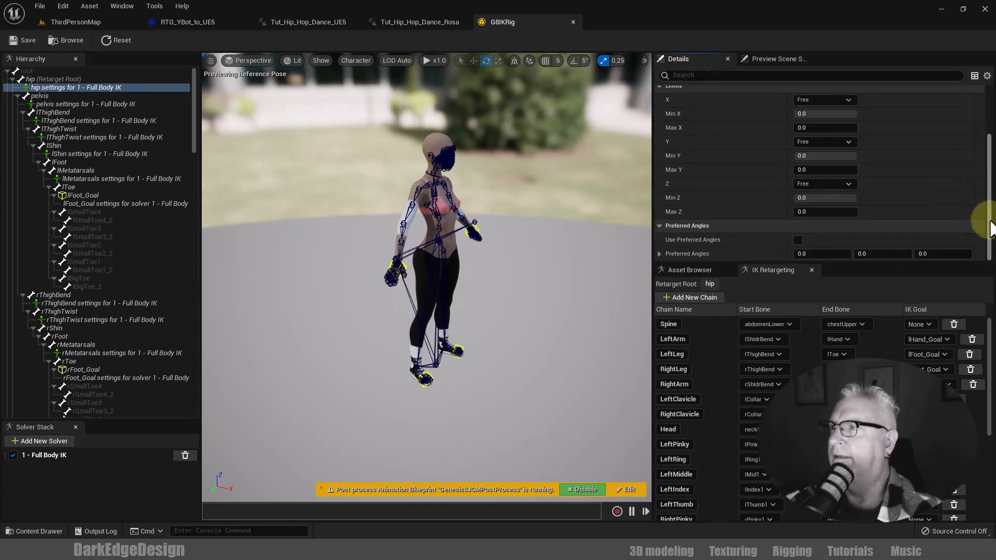
{"action": "scroll", "coordinate": [989, 158], "scroll_direction": "up", "scroll_amount": 3}
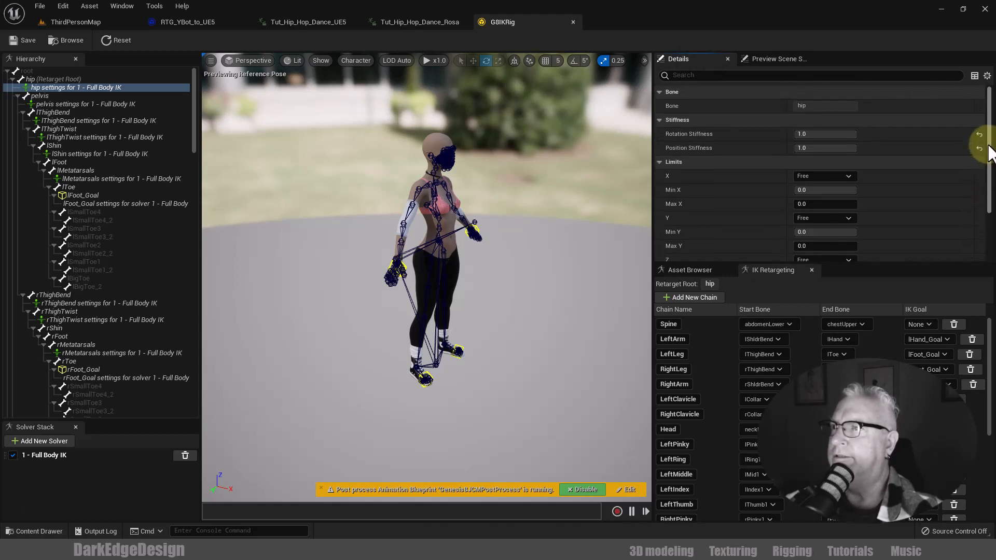
{"action": "left_click_drag", "start_coordinate": [988, 149], "coordinate": [988, 163]}
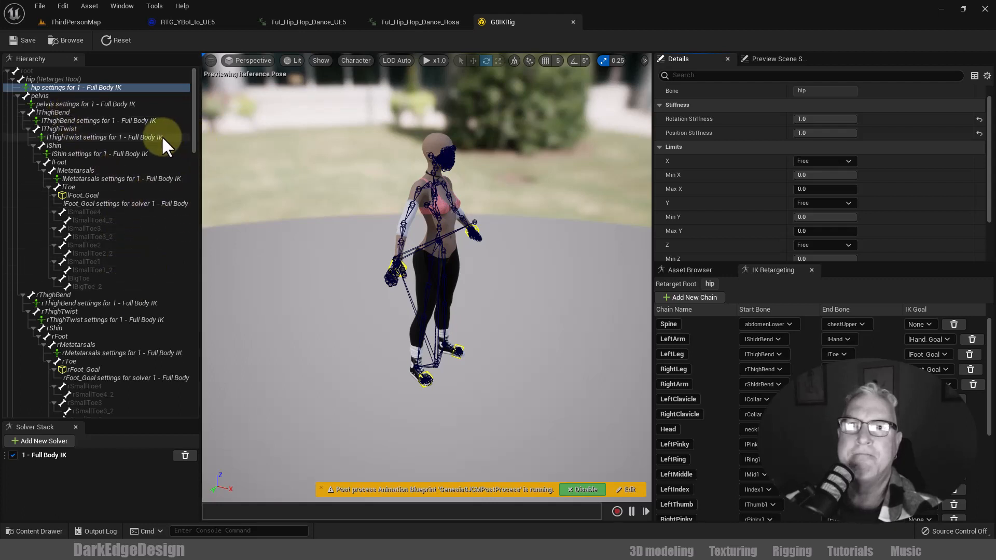
Examine the stiffness and axis limits in the Full Body IK settings of the lShin and lThighTwist bones
{"action": "left_click", "coordinate": [76, 151]}
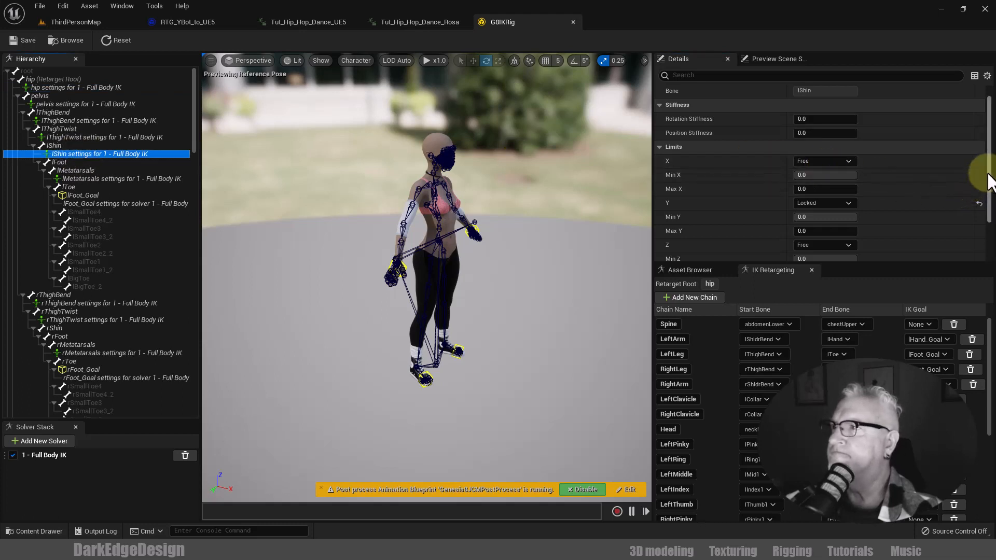
{"action": "left_click_drag", "start_coordinate": [988, 181], "coordinate": [992, 162]}
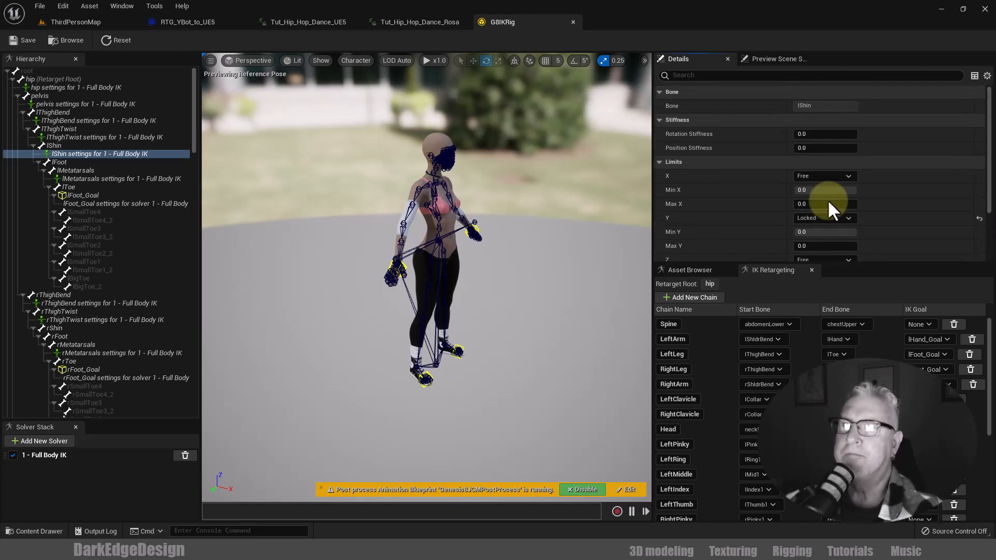
{"action": "left_click_drag", "start_coordinate": [991, 198], "coordinate": [989, 256]}
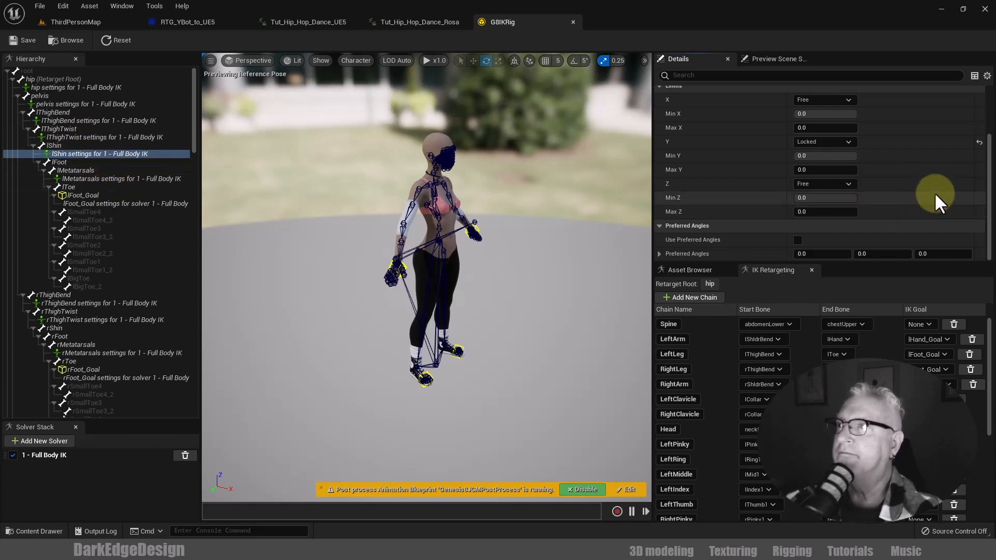
{"action": "left_click_drag", "start_coordinate": [989, 182], "coordinate": [989, 137]}
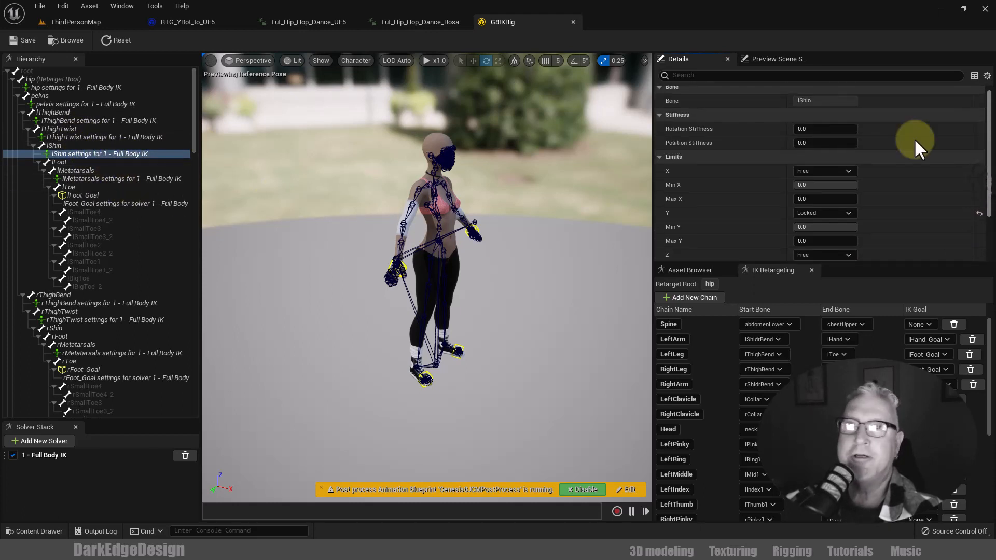
{"action": "left_click", "coordinate": [92, 137]}
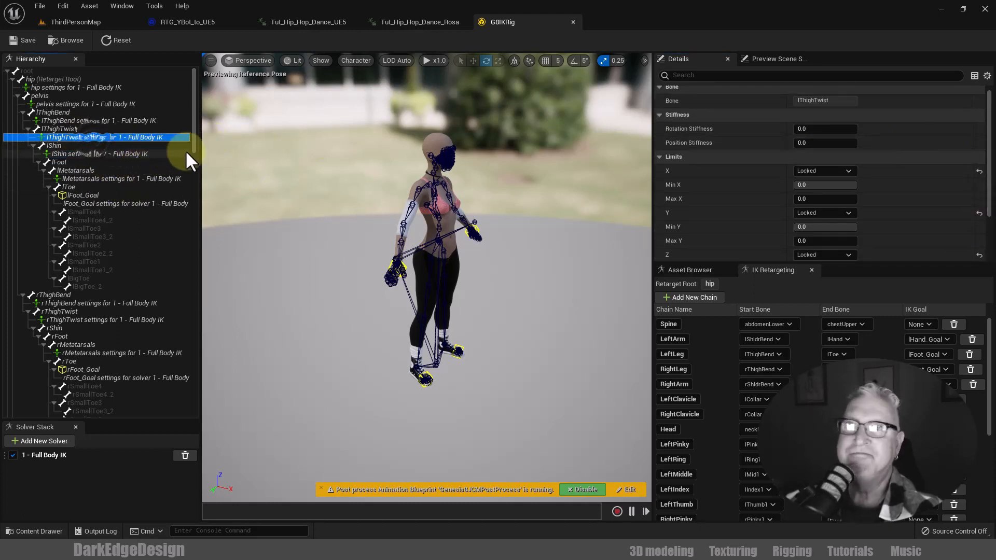
Examine the Full Body IK stiffness settings of the abdomenLower, abdomenUpper and chestLower spine bones
{"action": "left_click_drag", "start_coordinate": [194, 137], "coordinate": [190, 193]}
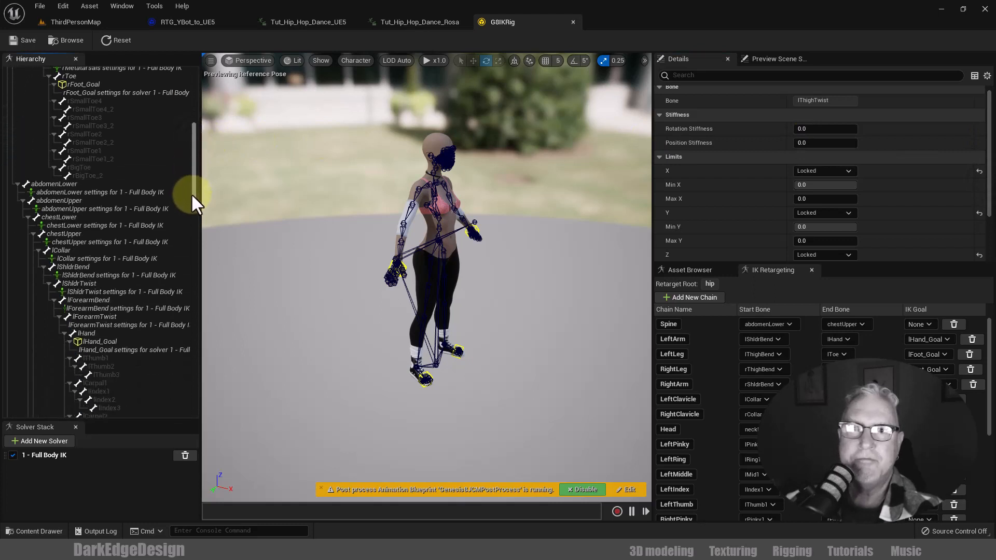
{"action": "left_click", "coordinate": [49, 188]}
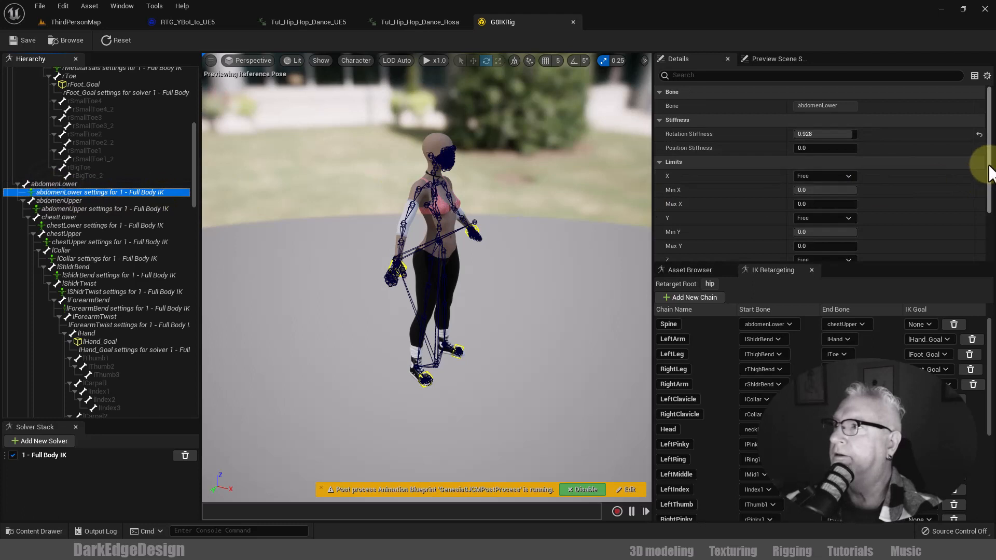
{"action": "left_click_drag", "start_coordinate": [989, 155], "coordinate": [989, 143]}
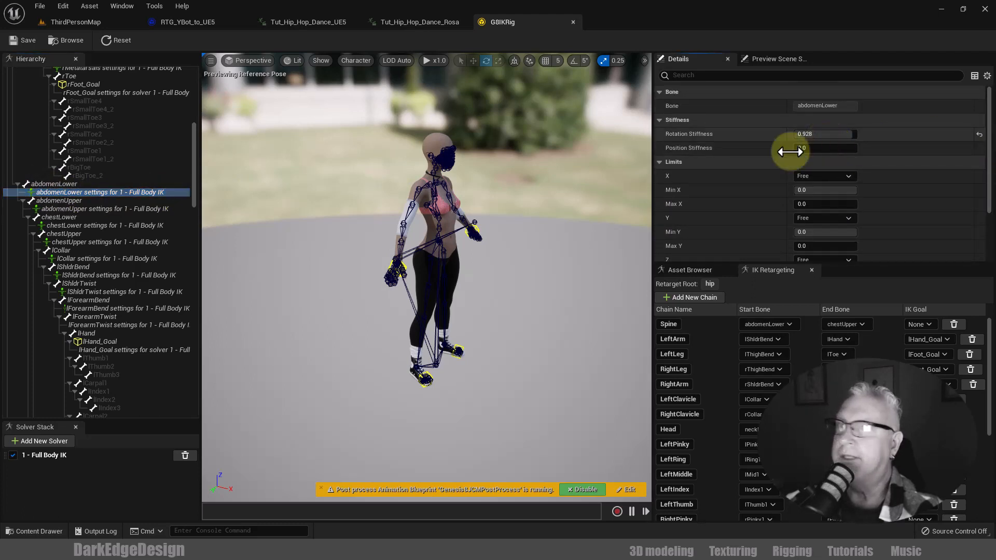
{"action": "left_click", "coordinate": [58, 210]}
{"action": "left_click", "coordinate": [57, 225]}
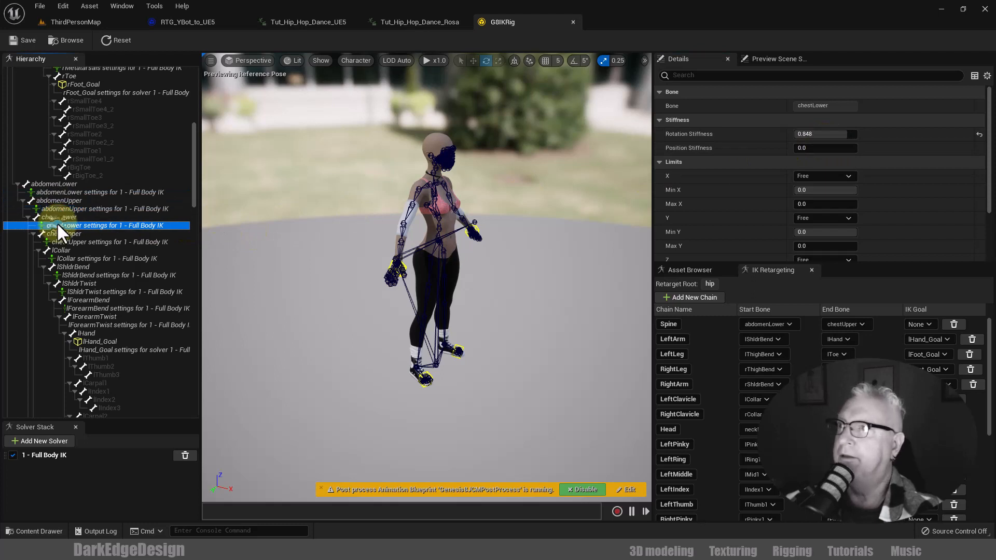
Examine the Full Body IK stiffness settings of the chestUpper, lCollar and rCollar bones
{"action": "left_click", "coordinate": [60, 242]}
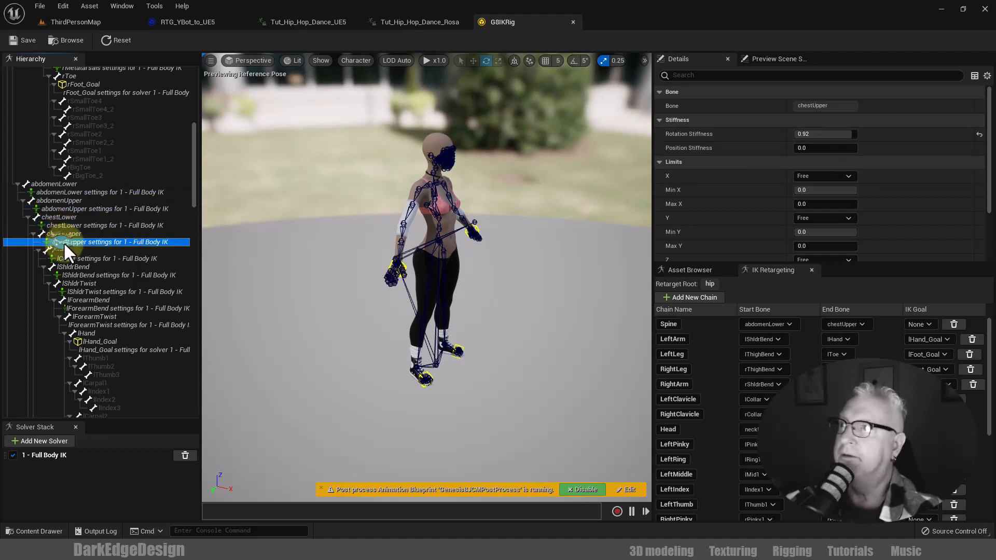
{"action": "left_click", "coordinate": [63, 257]}
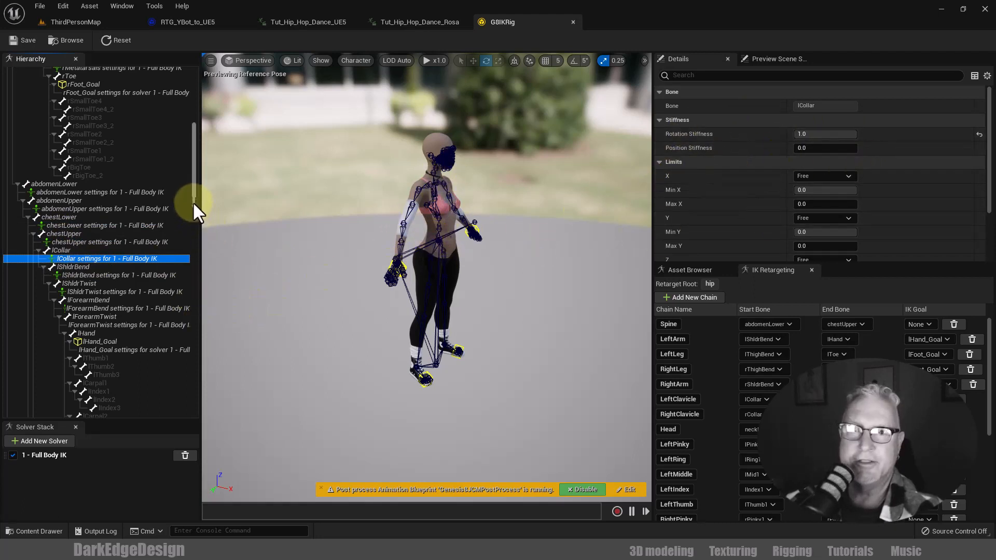
{"action": "mouse_move", "coordinate": [193, 203]}
{"action": "left_mouse_down"}
{"action": "mouse_move", "coordinate": [194, 250]}
{"action": "mouse_move", "coordinate": [193, 211]}
{"action": "left_mouse_up"}
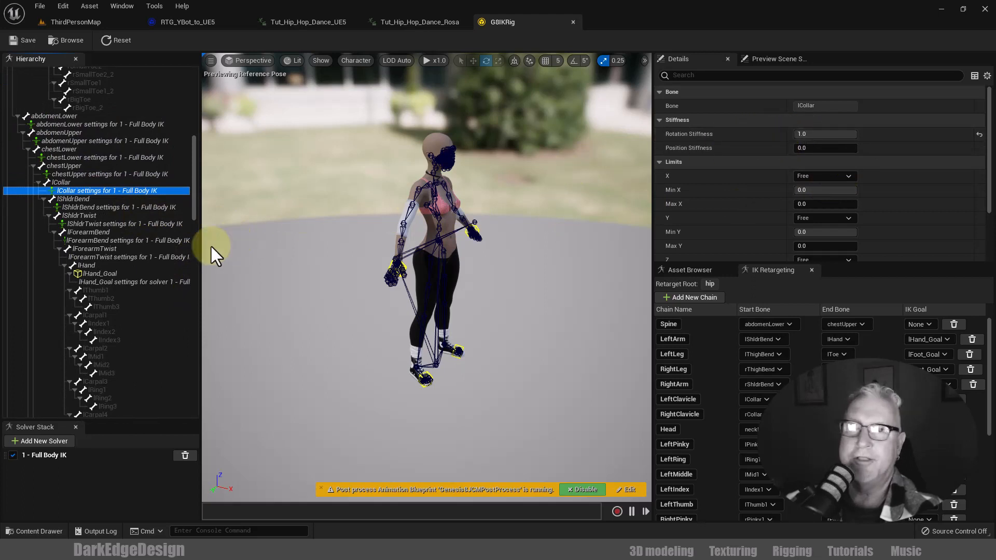
{"action": "left_click_drag", "start_coordinate": [191, 195], "coordinate": [189, 246]}
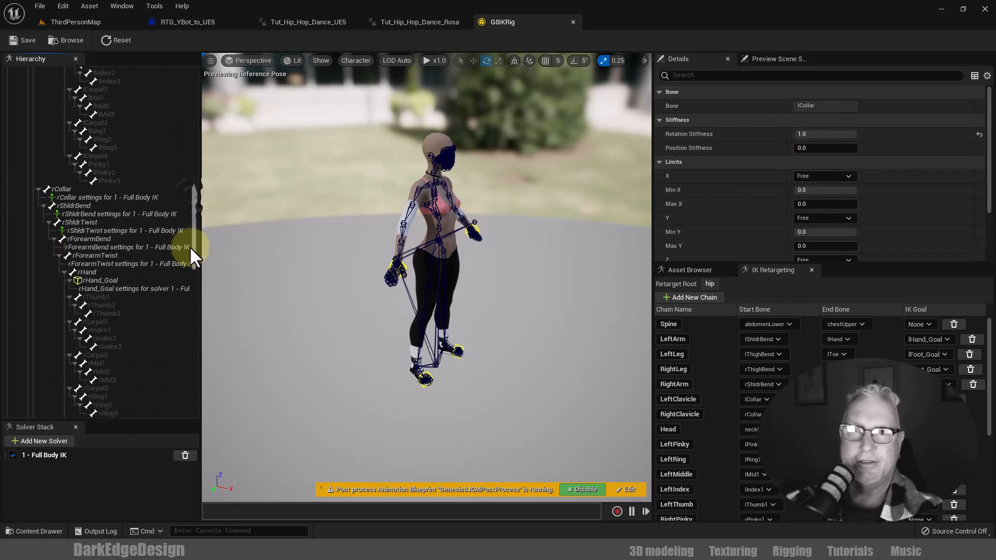
{"action": "left_click", "coordinate": [78, 192]}
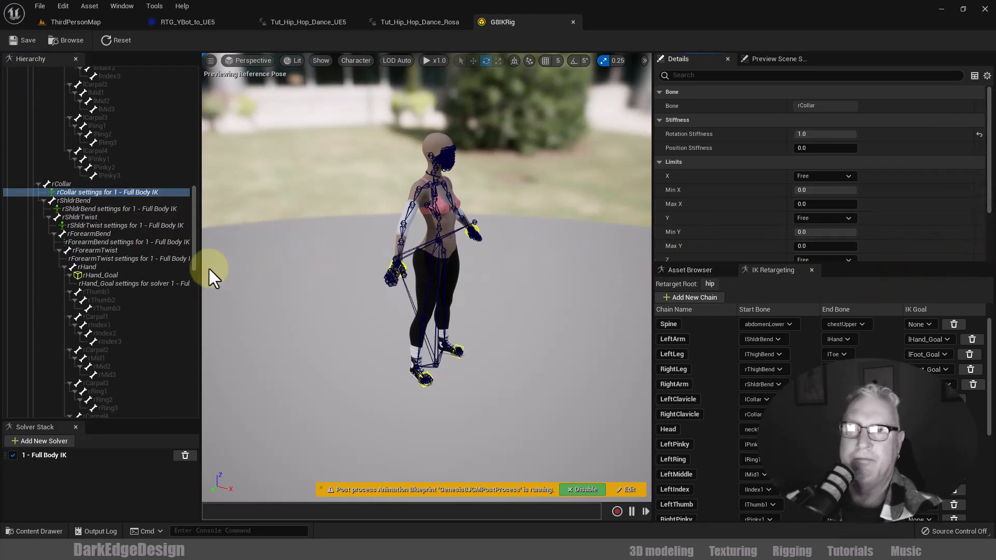
{"action": "left_click_drag", "start_coordinate": [192, 254], "coordinate": [185, 98]}
{"action": "left_click", "coordinate": [178, 370]}
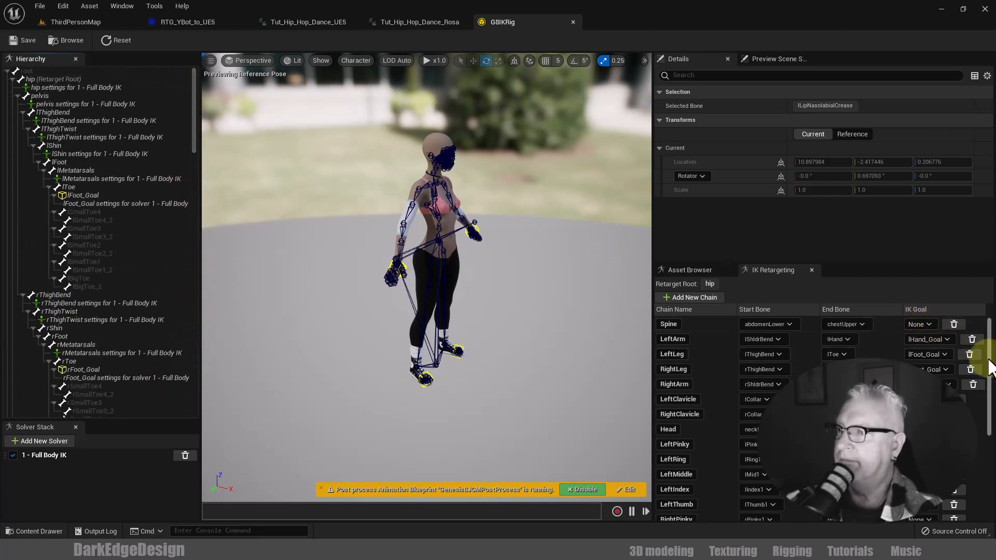
Review the rig's IK retargeting chains from Spine to Root, selecting the Root chain
{"action": "left_click_drag", "start_coordinate": [988, 365], "coordinate": [988, 448]}
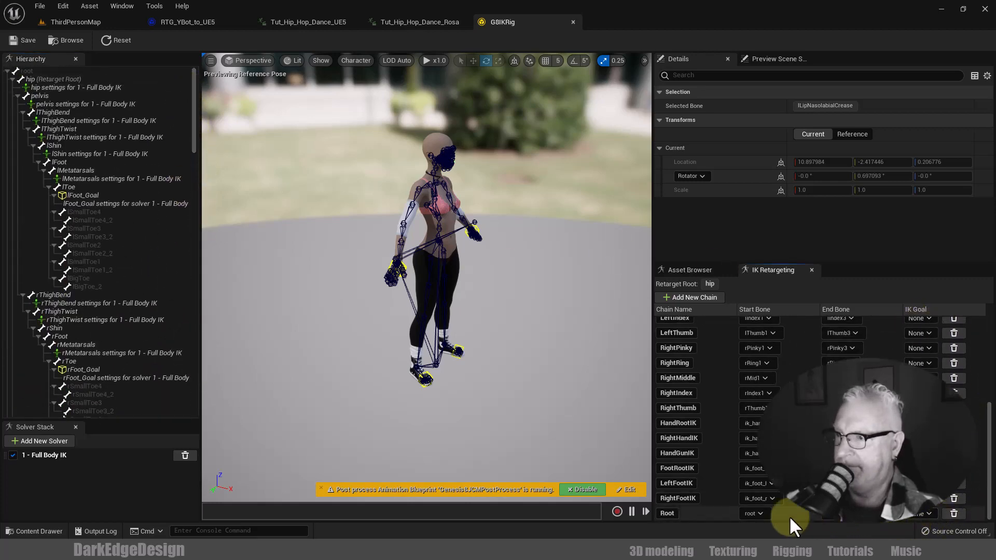
{"action": "left_click", "coordinate": [686, 510]}
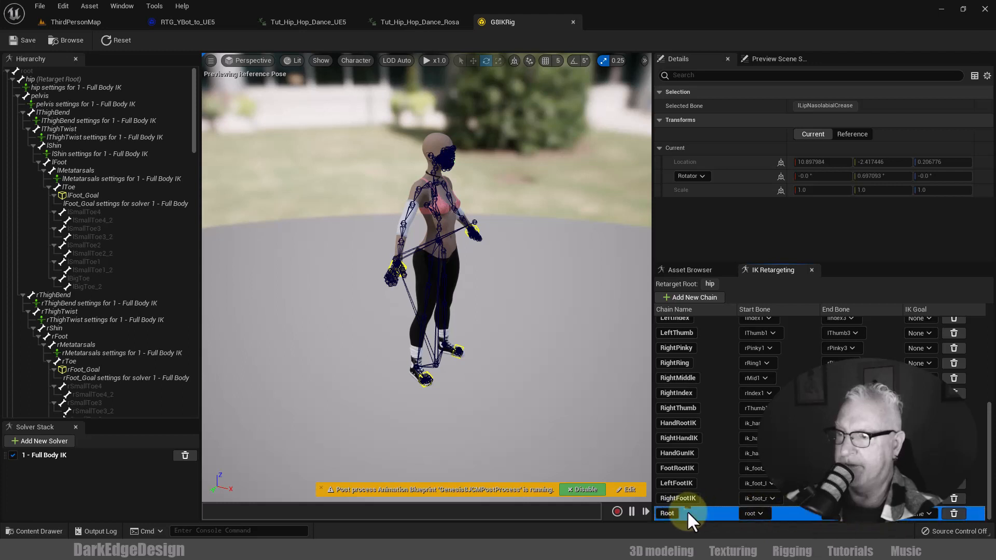
{"action": "left_click_drag", "start_coordinate": [988, 446], "coordinate": [971, 334]}
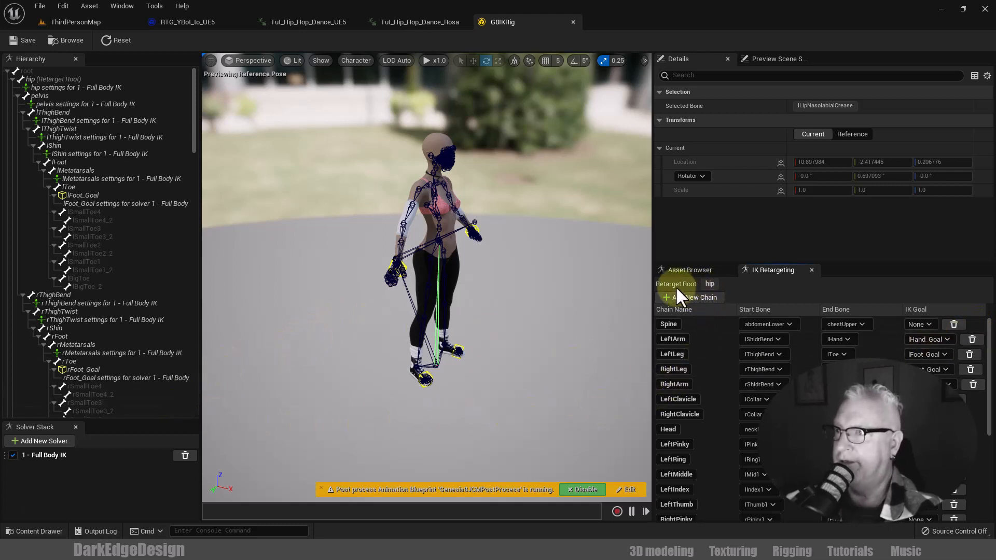
Examine the Full Body IK solver's overall settings and affected bones on the character, and close the G8IKRig asset
{"action": "left_click", "coordinate": [106, 457]}
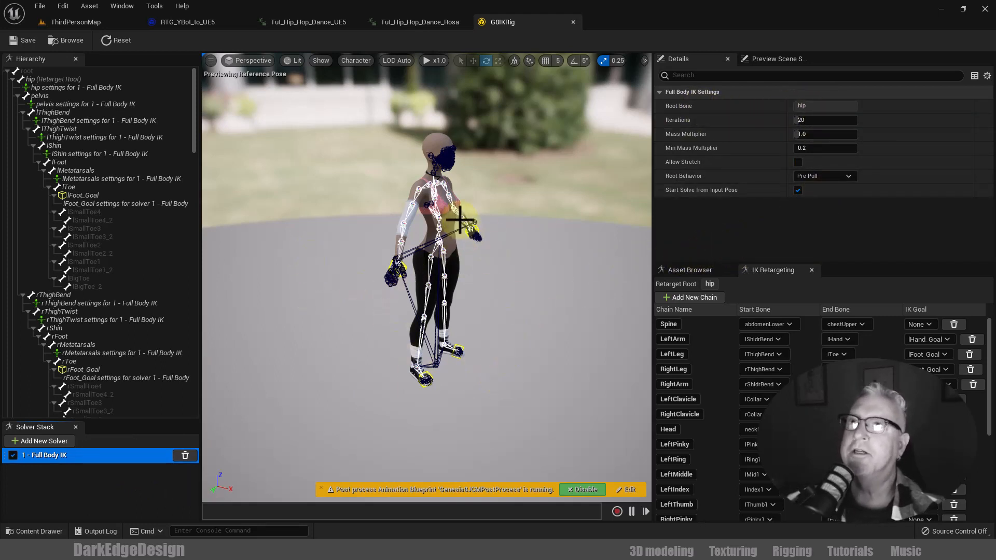
{"action": "left_click_drag", "start_coordinate": [459, 219], "coordinate": [557, 233]}
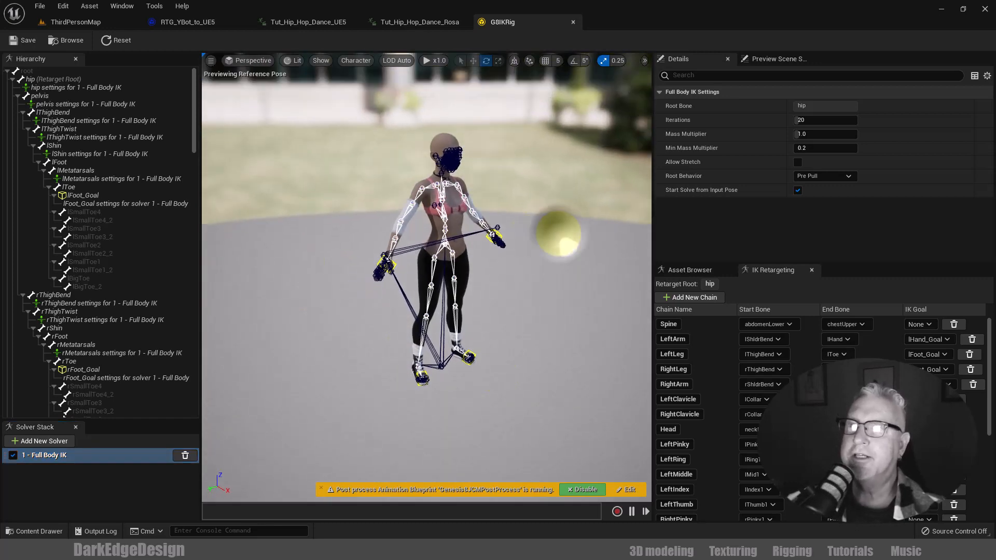
{"action": "mouse_move", "coordinate": [558, 233]}
{"action": "right_mouse_down", "text": "alt"}
{"action": "mouse_move", "coordinate": [553, 260]}
{"action": "mouse_move", "coordinate": [560, 227]}
{"action": "right_mouse_up", "text": "alt"}
{"action": "middle_click_drag", "start_coordinate": [560, 226], "coordinate": [558, 236], "text": "alt"}
{"action": "mouse_move", "coordinate": [558, 236]}
{"action": "left_mouse_down", "text": "alt"}
{"action": "mouse_move", "coordinate": [570, 234]}
{"action": "mouse_move", "coordinate": [560, 237]}
{"action": "left_mouse_up", "text": "alt"}
{"action": "left_click", "coordinate": [573, 23]}
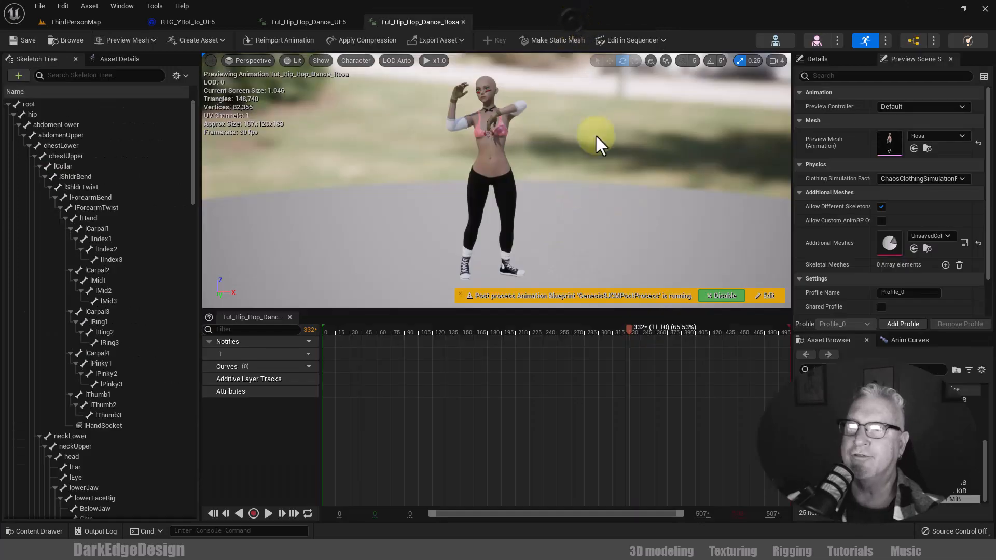
Play the Tut_Hip_Hop_Dance_Rosa and Tut_Hip_Hop_Dance_UE5 animations to compare the retargeted results
{"action": "left_click", "coordinate": [268, 514]}
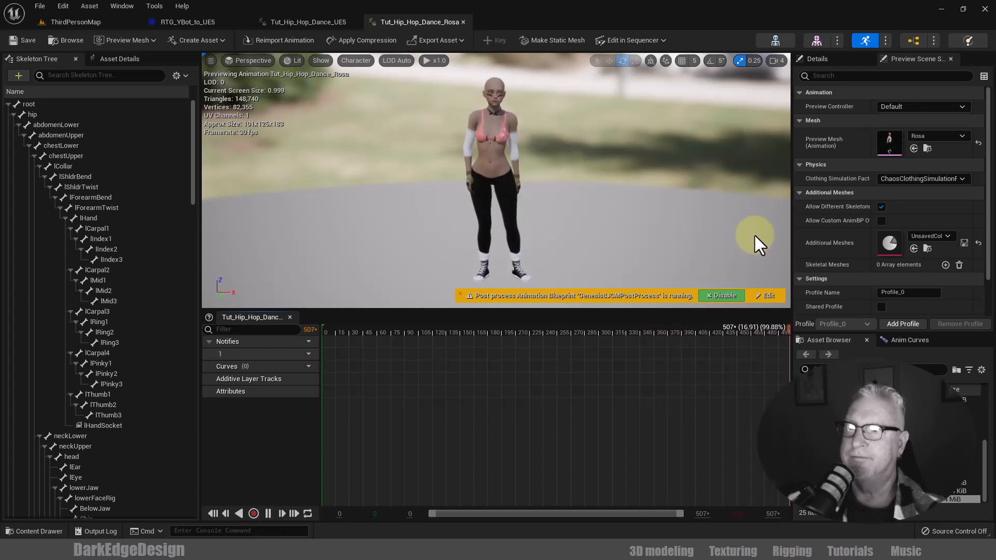
{"action": "left_click", "coordinate": [312, 22]}
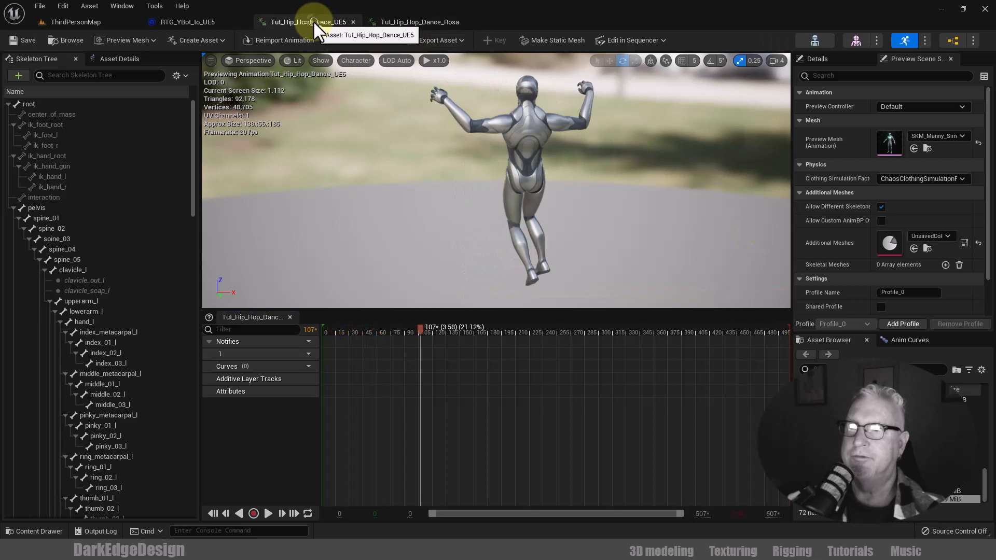
{"action": "left_click", "coordinate": [268, 514]}
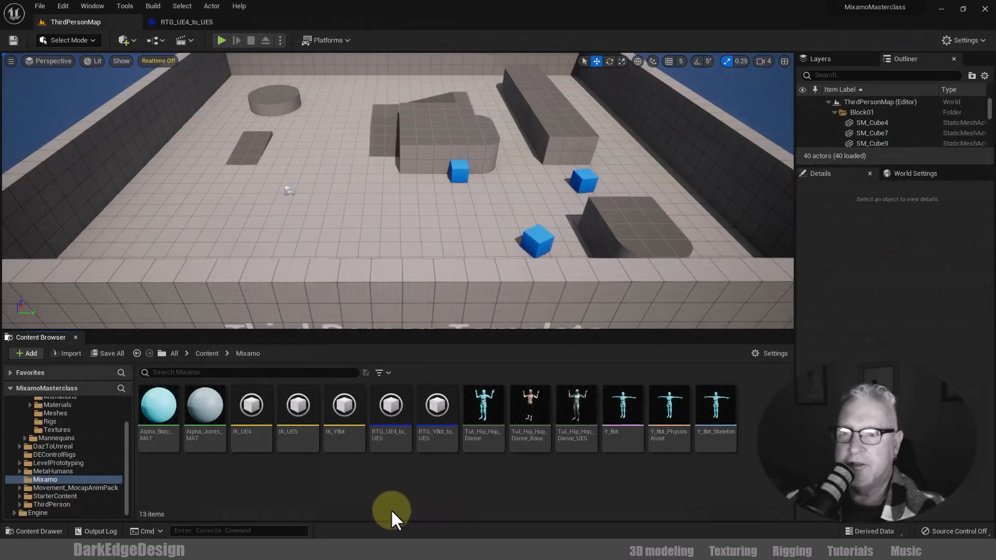
Open the IK_UE4 rig and review the chain mapping and available animations of the RTG_UE4_to_UE5 retargeter
{"action": "double_click", "coordinate": [243, 411]}
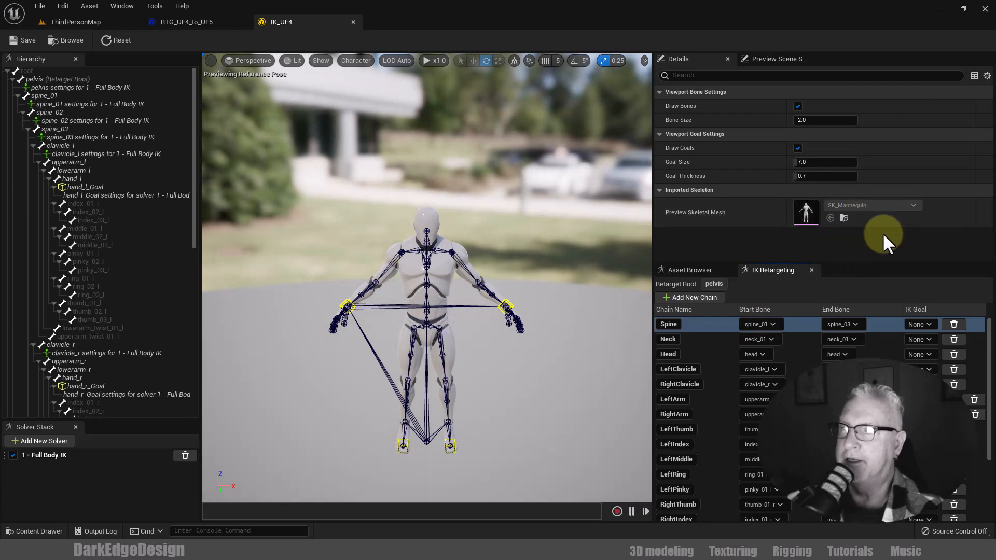
{"action": "left_click", "coordinate": [213, 22]}
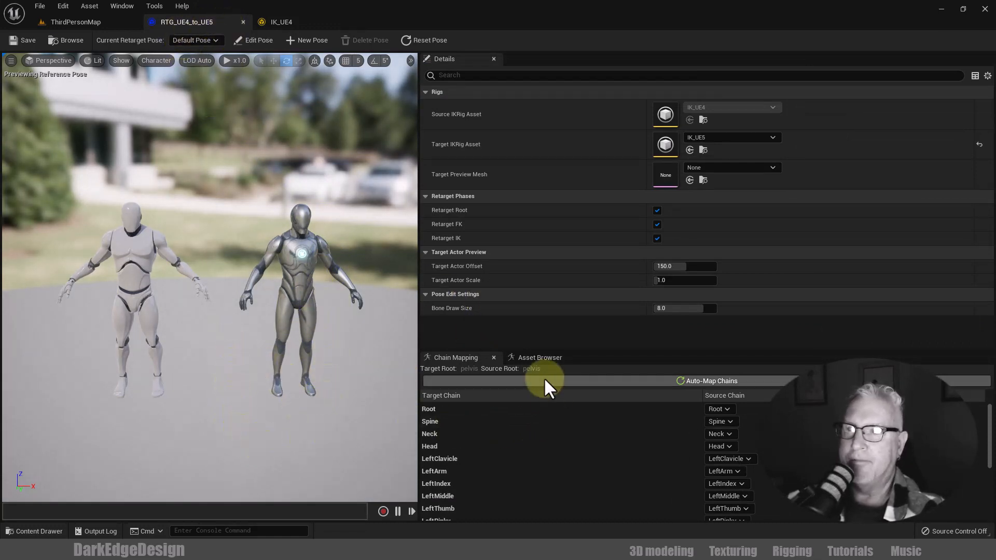
{"action": "left_click", "coordinate": [539, 357]}
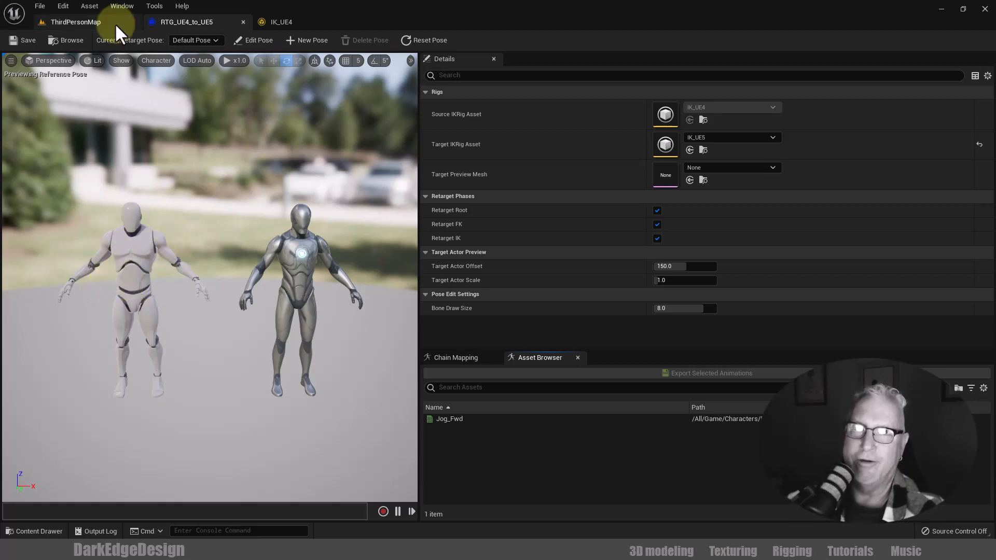
{"action": "left_click", "coordinate": [101, 22]}
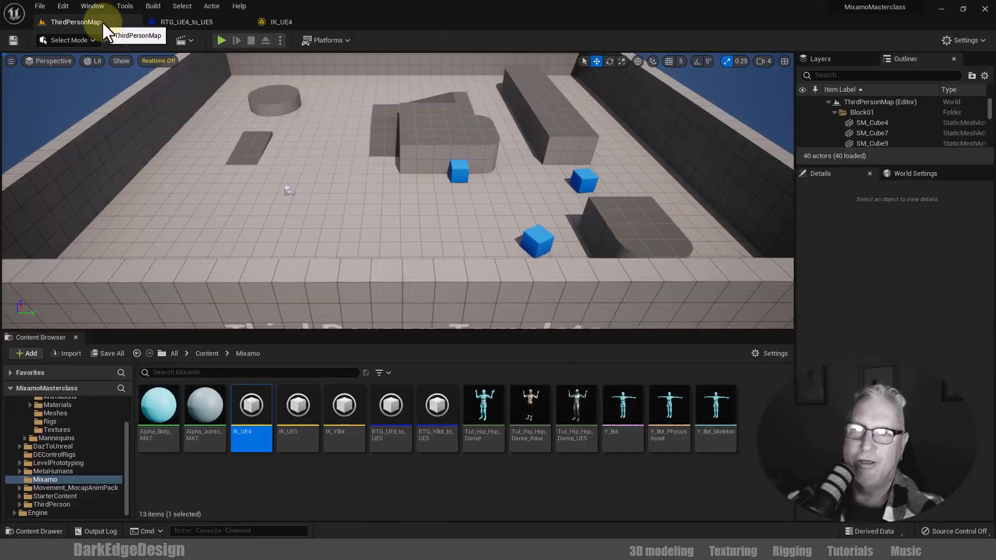
{"action": "left_click", "coordinate": [437, 479]}
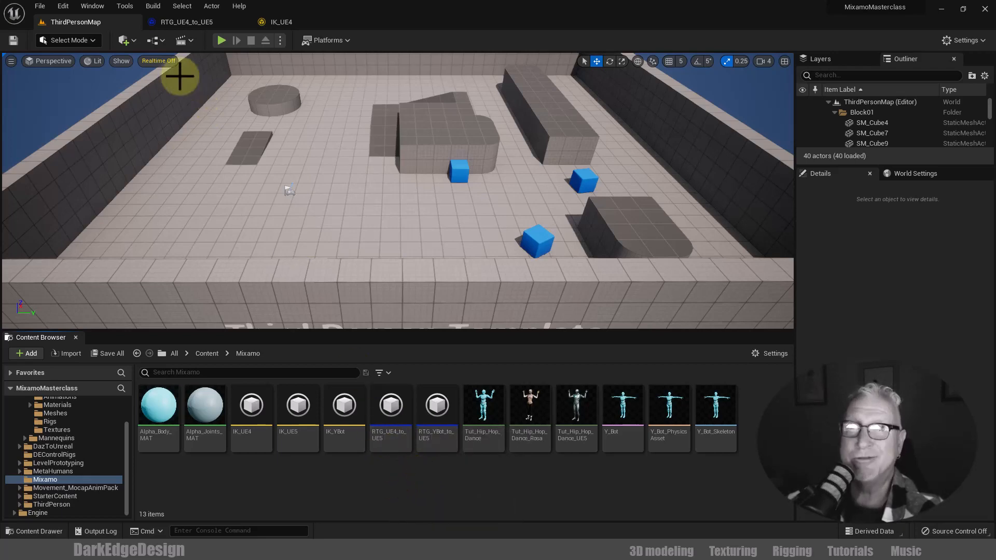
{"action": "left_click", "coordinate": [201, 23]}
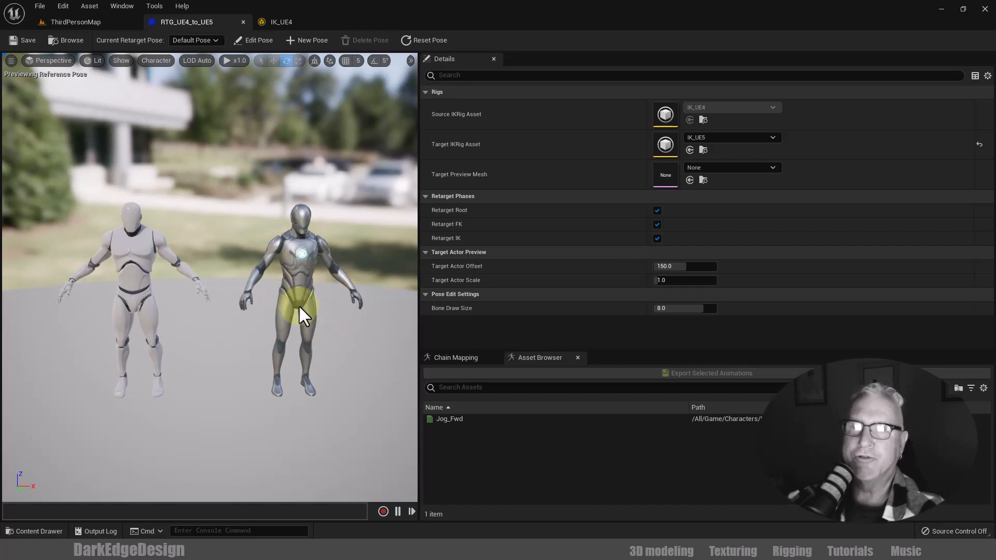
{"action": "left_click", "coordinate": [104, 24]}
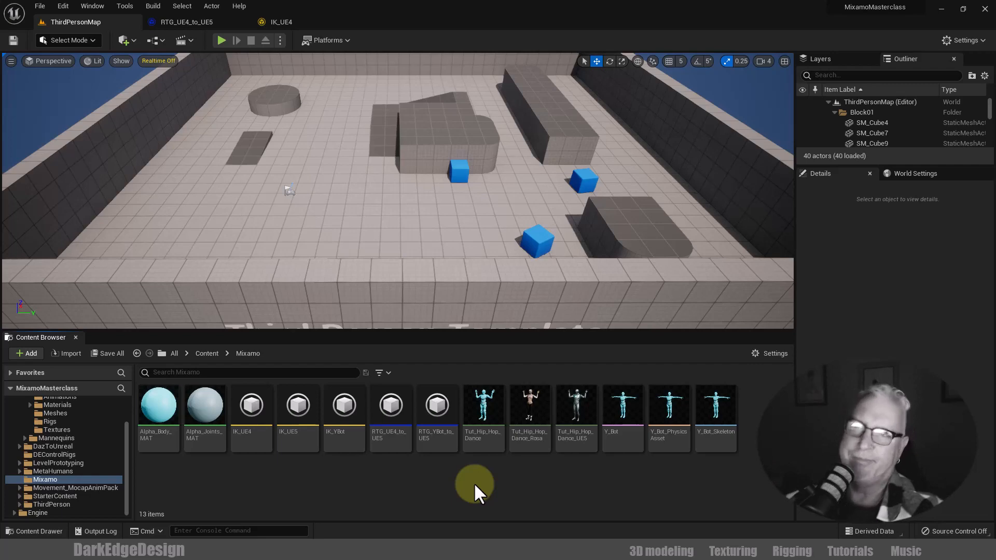
{"action": "left_click", "coordinate": [208, 22]}
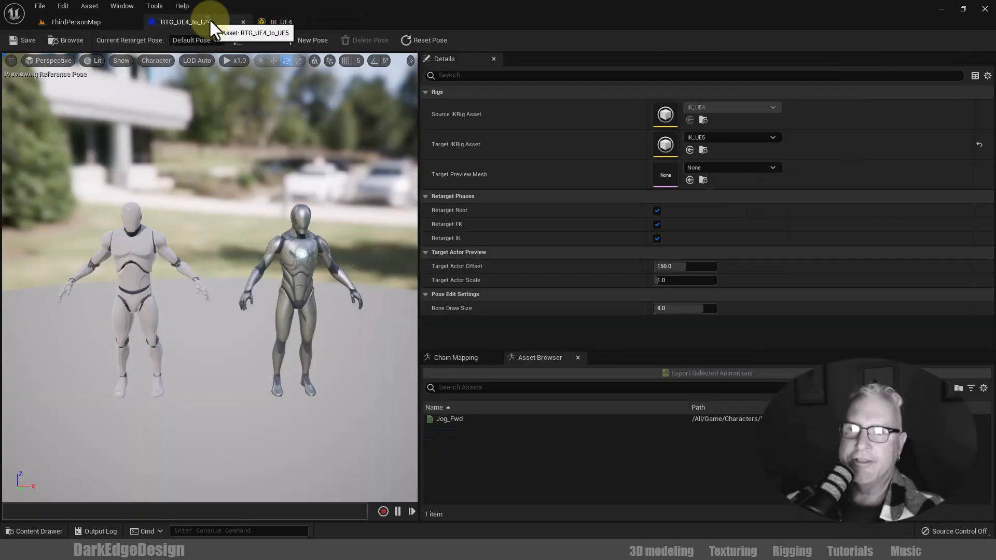
{"action": "left_click", "coordinate": [95, 22]}
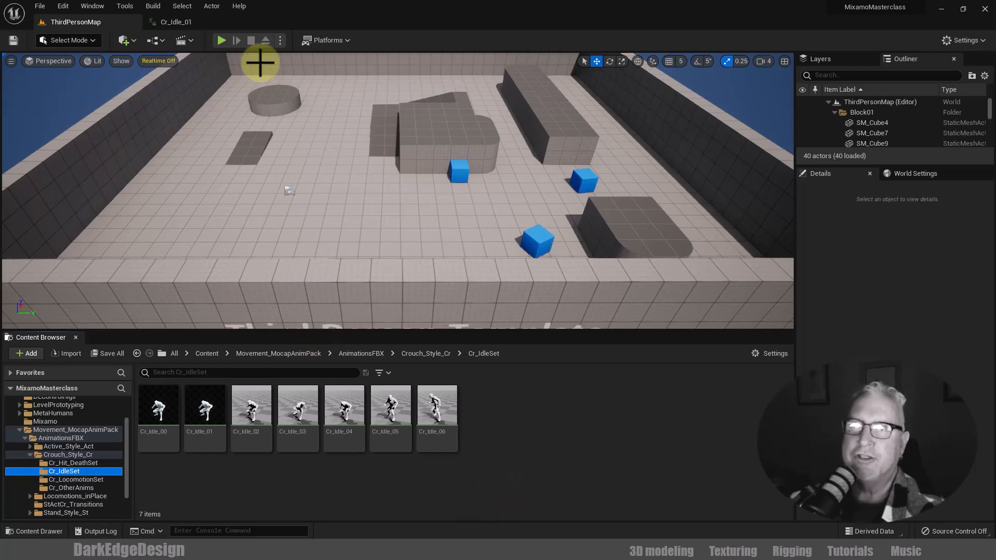
Play the original Cr_Idle_01 crouch animation on the UE4 mannequin and pause it
{"action": "left_click", "coordinate": [186, 21]}
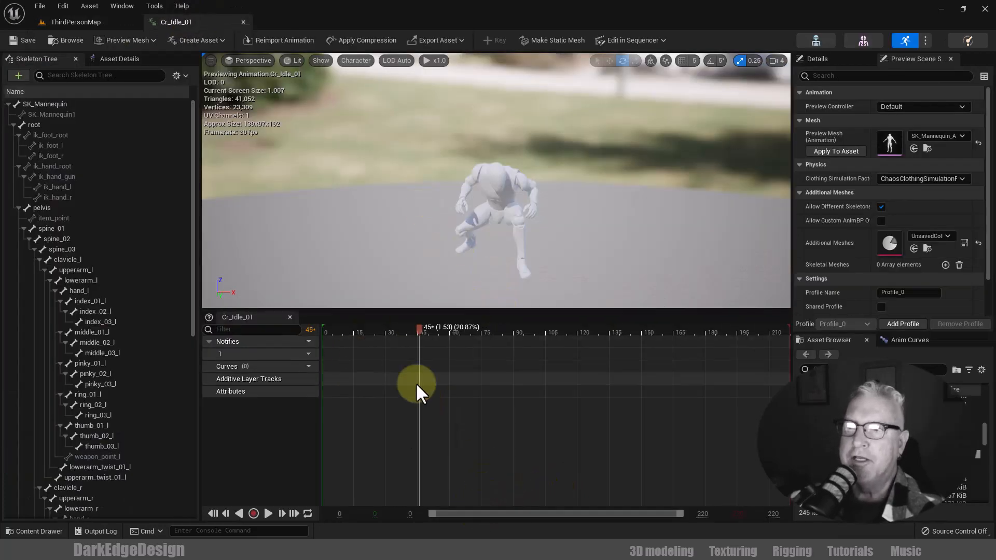
{"action": "left_click", "coordinate": [269, 513]}
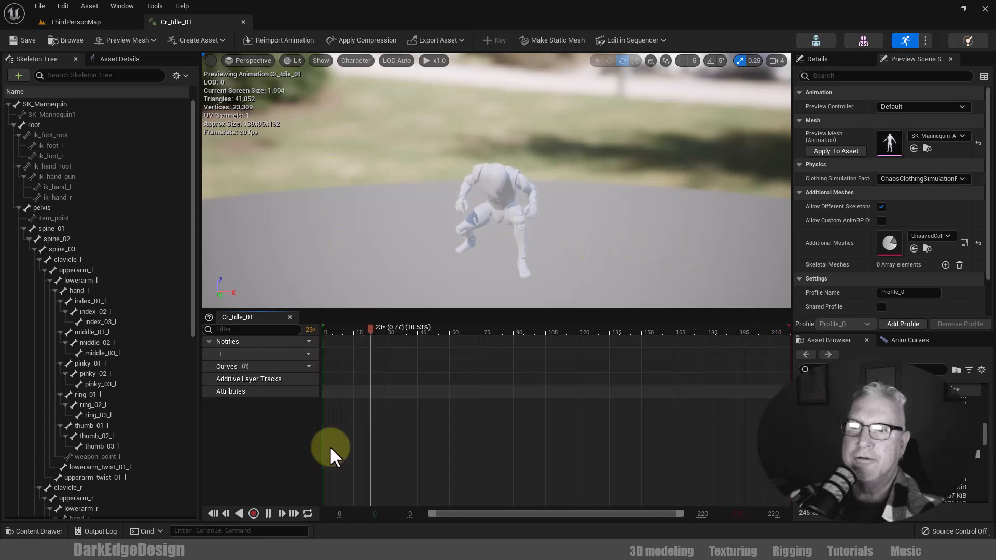
{"action": "left_click", "coordinate": [268, 513]}
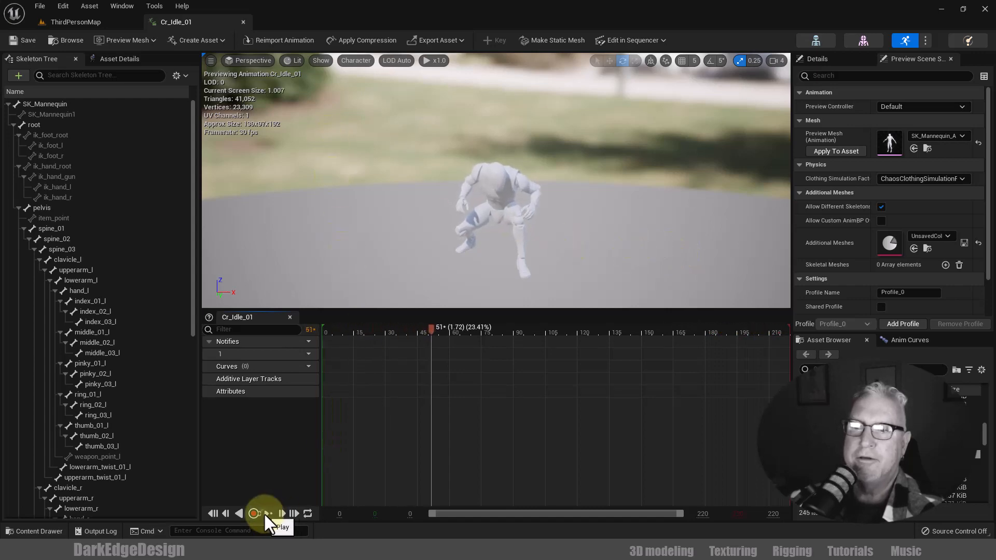
Duplicate and retarget the Cr_Idle_01 animation with the RTG_UE4Manny_UE5Manny retargeter into the Game folder, and open the resulting animation
{"action": "left_click", "coordinate": [93, 21]}
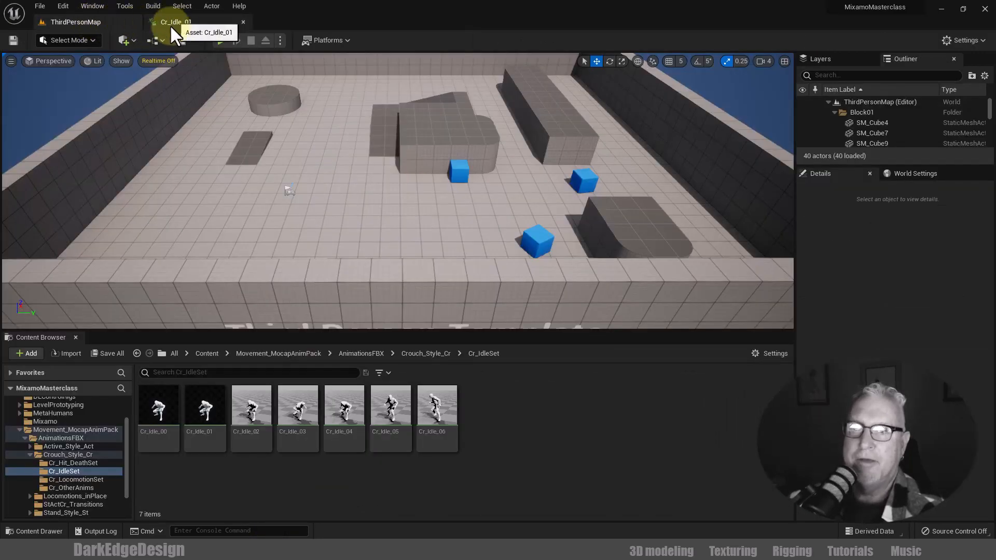
{"action": "left_click", "coordinate": [207, 410]}
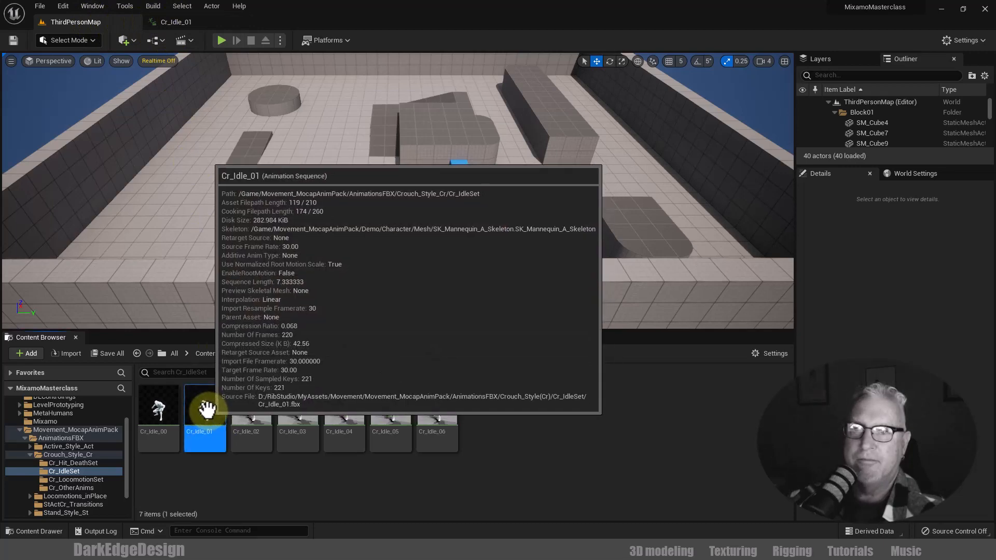
{"action": "right_click", "coordinate": [207, 410]}
{"action": "mouse_move", "coordinate": [299, 126]}
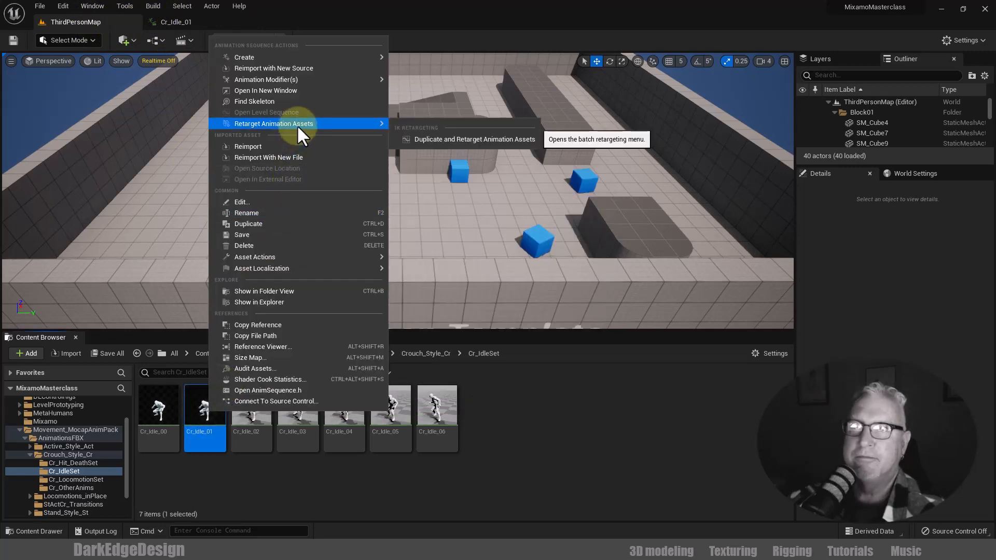
{"action": "left_click", "coordinate": [456, 140]}
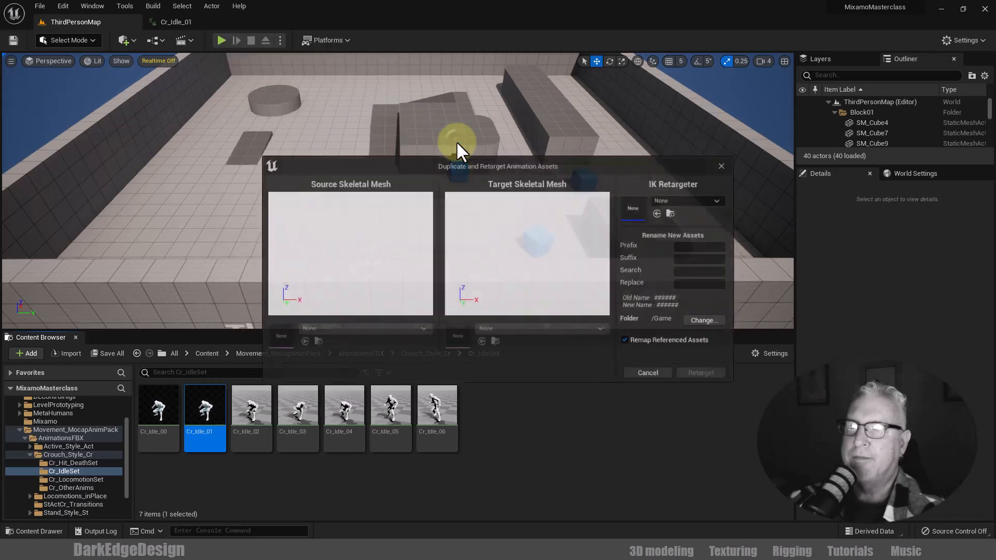
{"action": "left_click", "coordinate": [679, 202]}
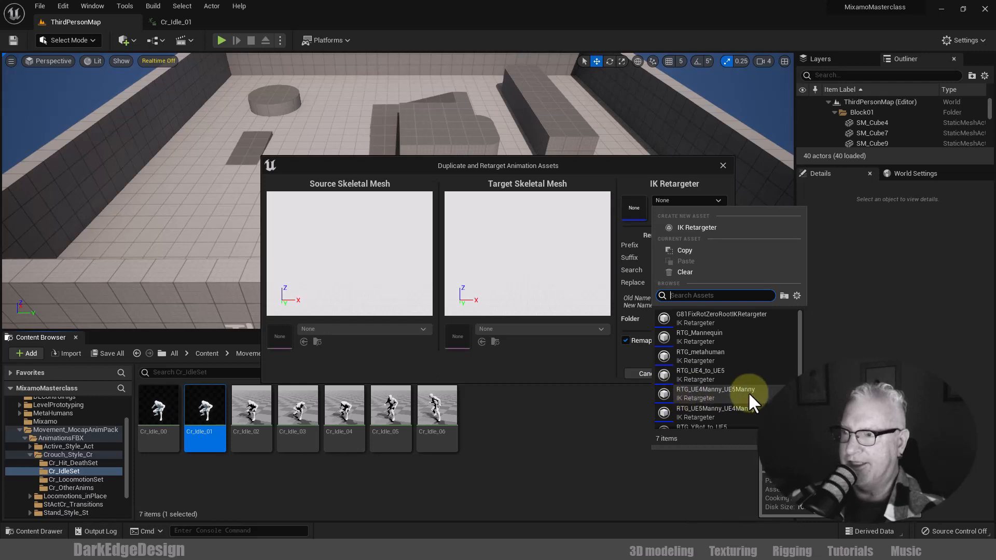
{"action": "left_click", "coordinate": [707, 390]}
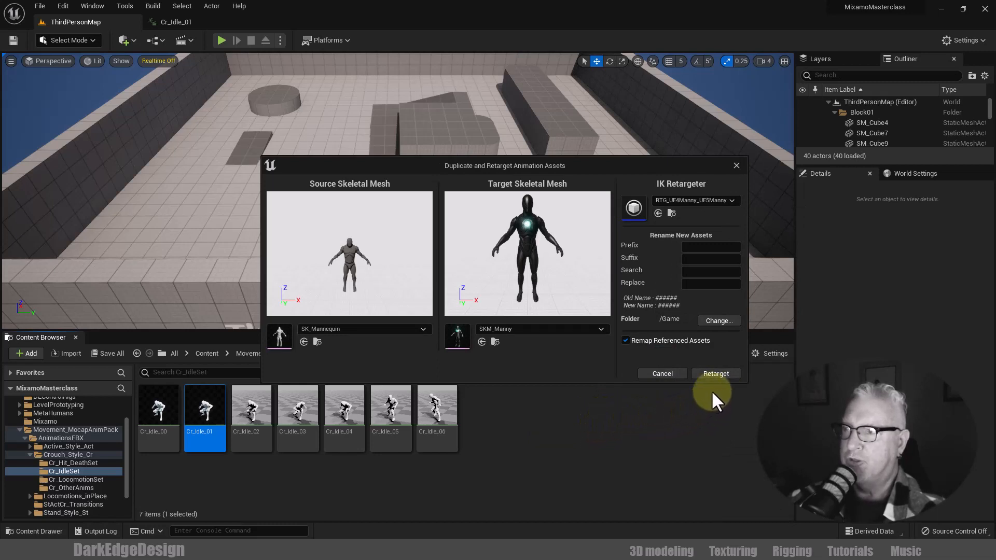
{"action": "left_click", "coordinate": [717, 375]}
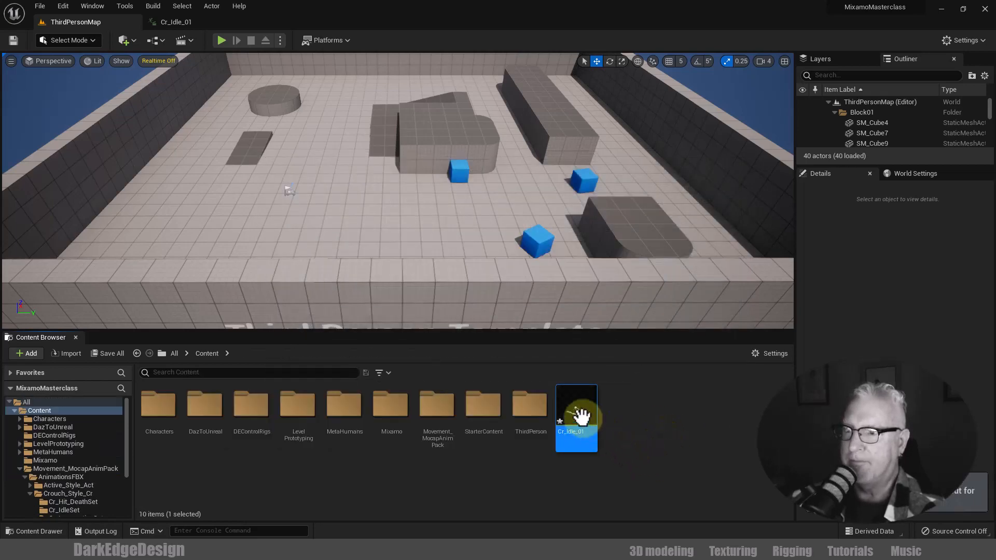
{"action": "double_click", "coordinate": [576, 415]}
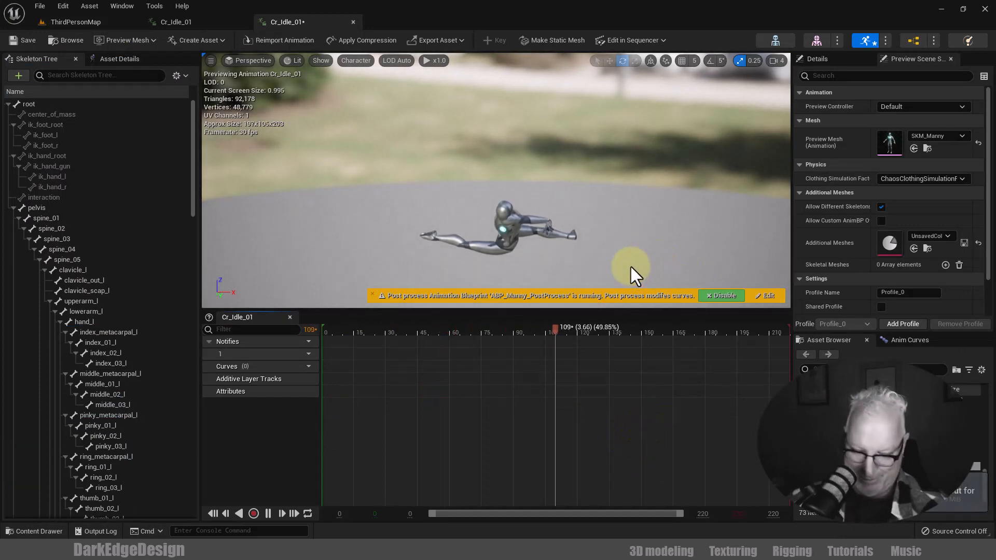
Inspect the retargeted Cr_Idle_01 animation on Manny from another angle, pause playback and close the animation
{"action": "left_click_drag", "start_coordinate": [630, 267], "coordinate": [602, 247], "text": "alt"}
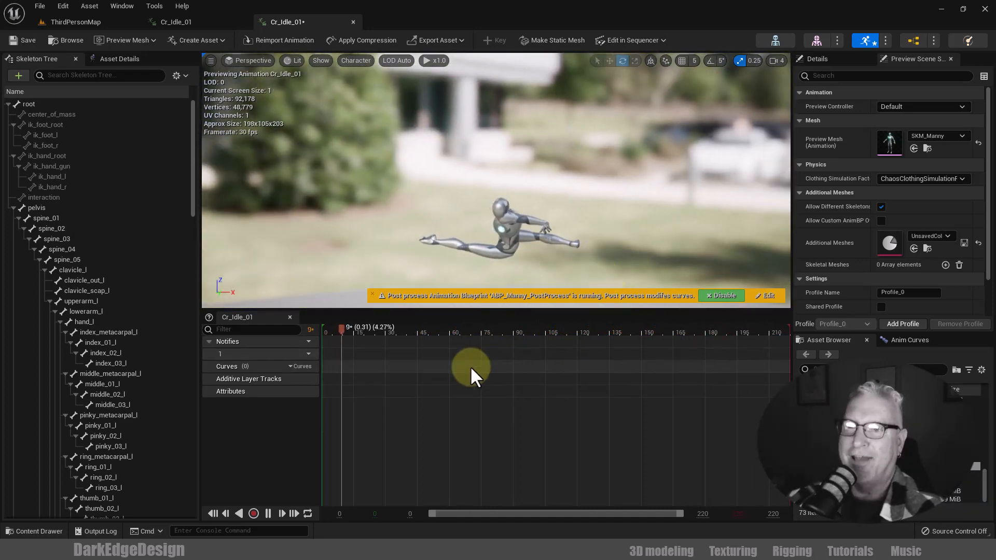
{"action": "left_click", "coordinate": [268, 513]}
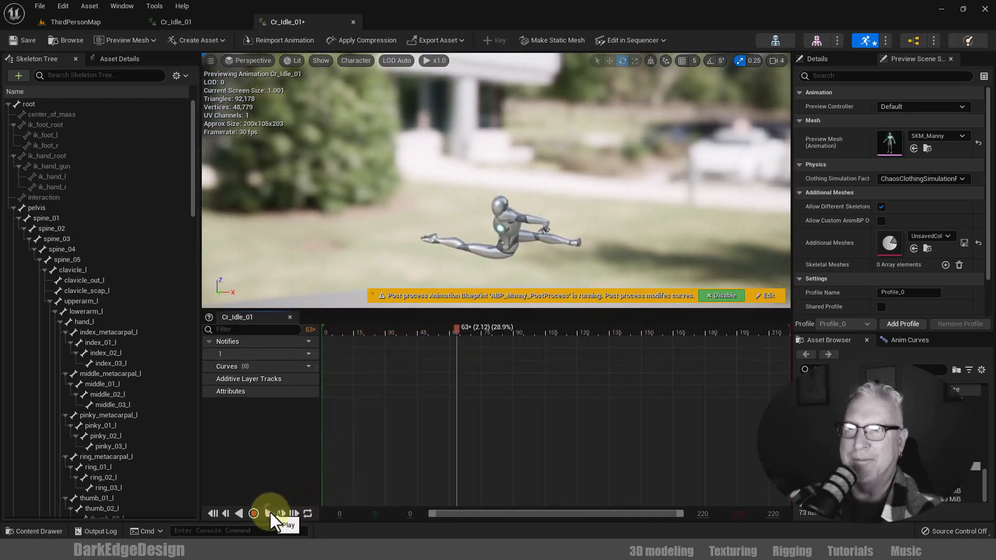
{"action": "left_click", "coordinate": [353, 22]}
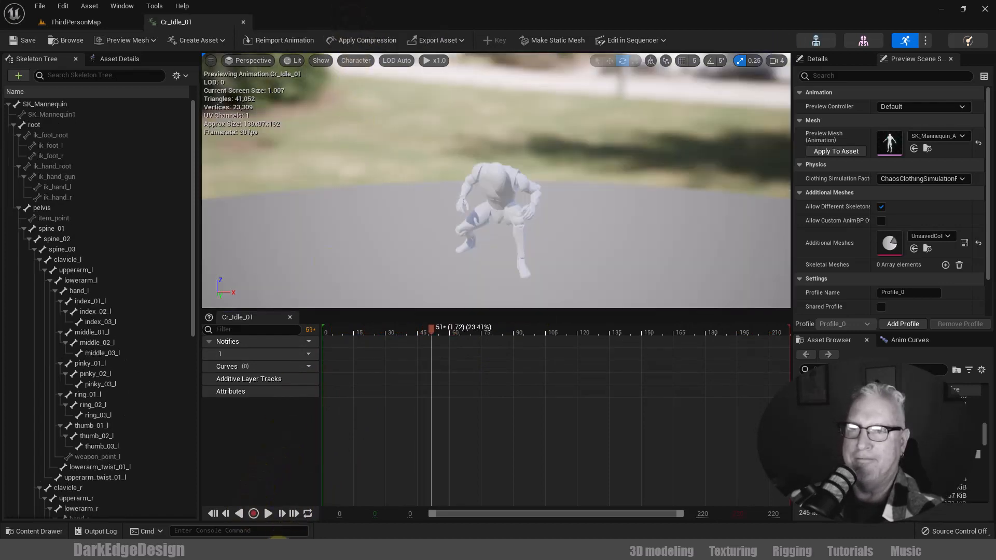
Force delete the retargeted Cr_Idle_01 animation from the Content folder
{"action": "left_click", "coordinate": [118, 24]}
{"action": "right_click", "coordinate": [574, 407]}
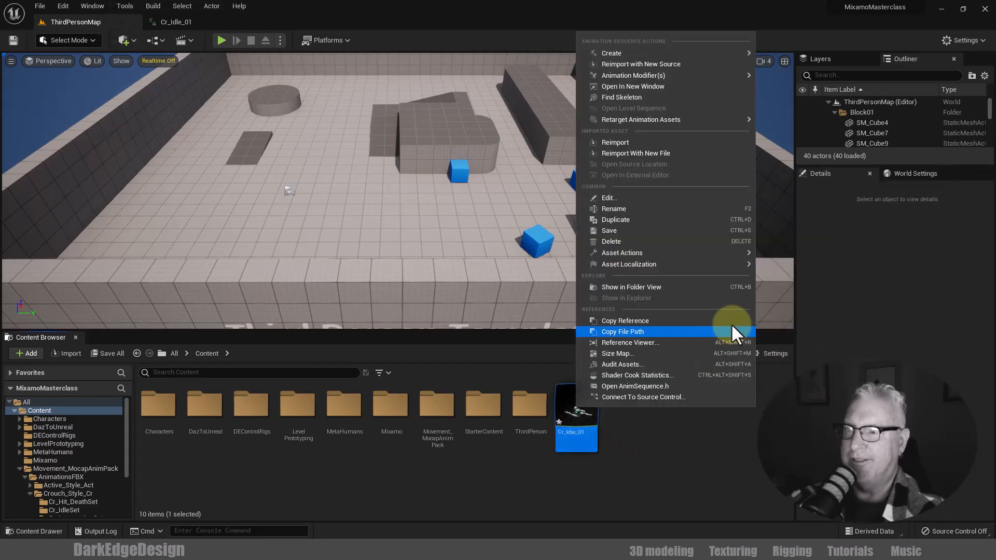
{"action": "left_click", "coordinate": [649, 238]}
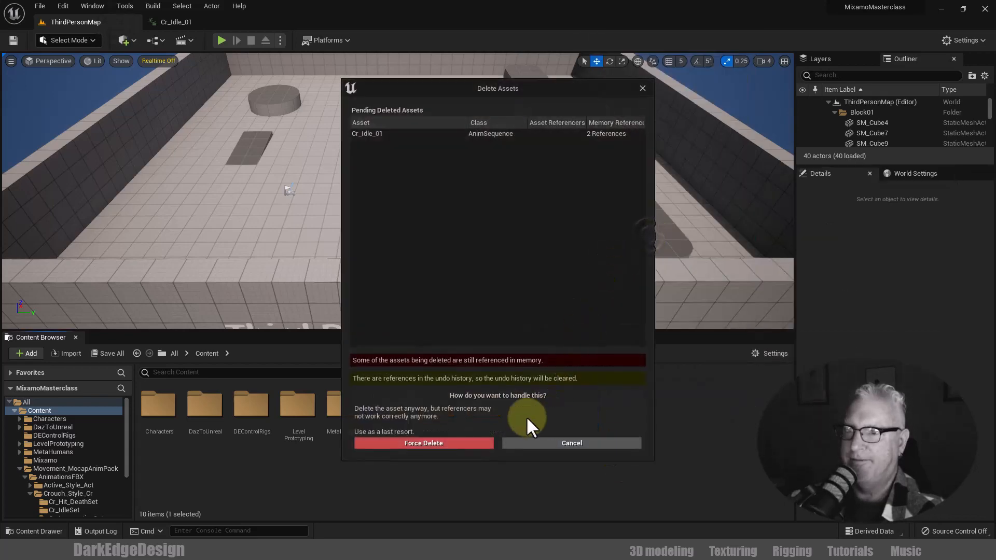
{"action": "left_click", "coordinate": [467, 443]}
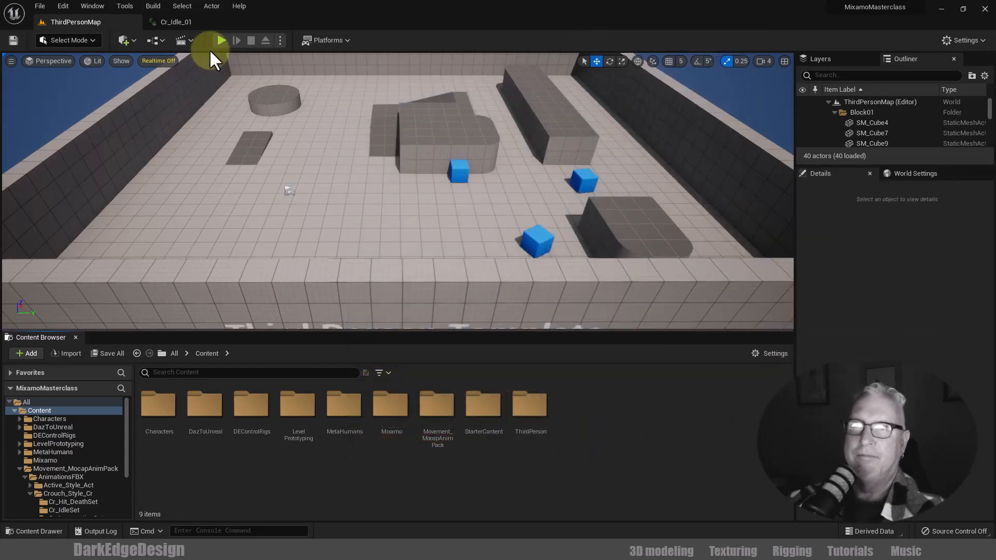
Locate the SK_Mannequin_A preview mesh used by the original Cr_Idle_01 animation in the Content Browser
{"action": "left_click", "coordinate": [198, 20]}
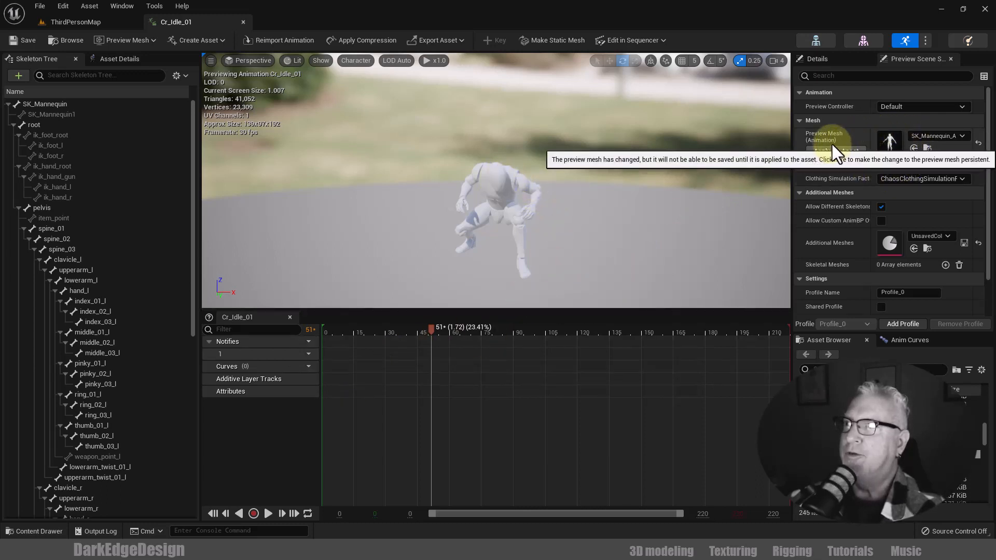
{"action": "left_click", "coordinate": [927, 149]}
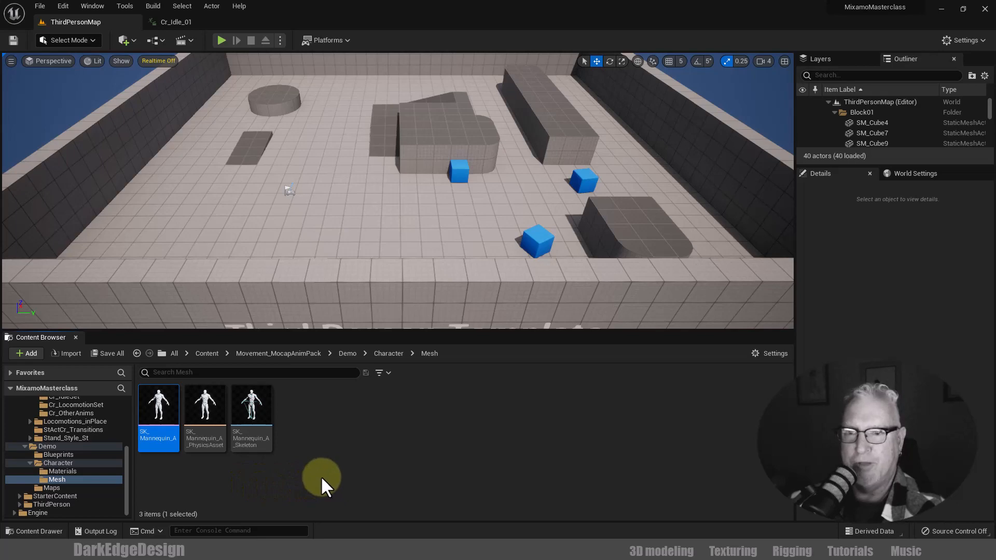
{"action": "mouse_move", "coordinate": [158, 441]}
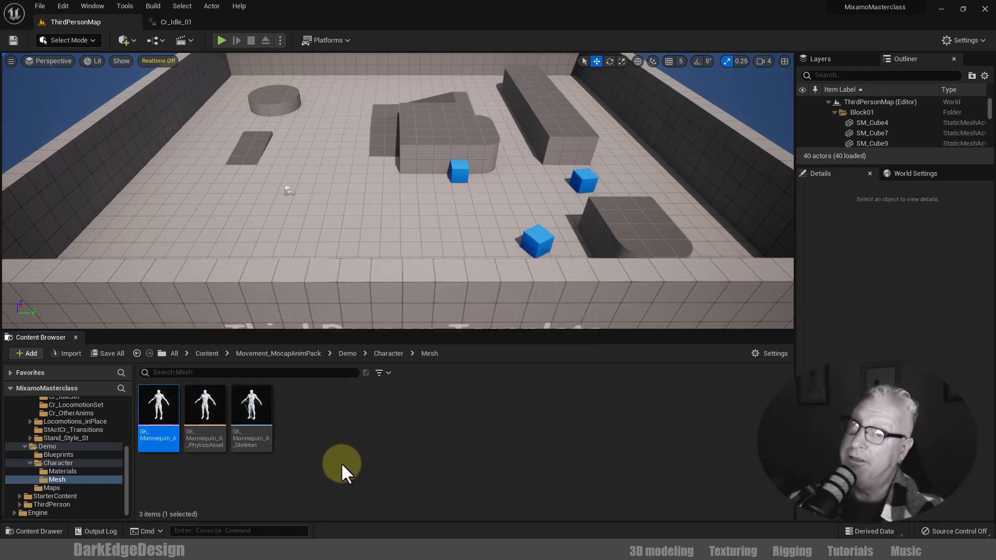
Play the original Cr_Idle_01 animation on the UE4 mannequin, switching between it and the ThirdPersonMap level
{"action": "left_click", "coordinate": [200, 22]}
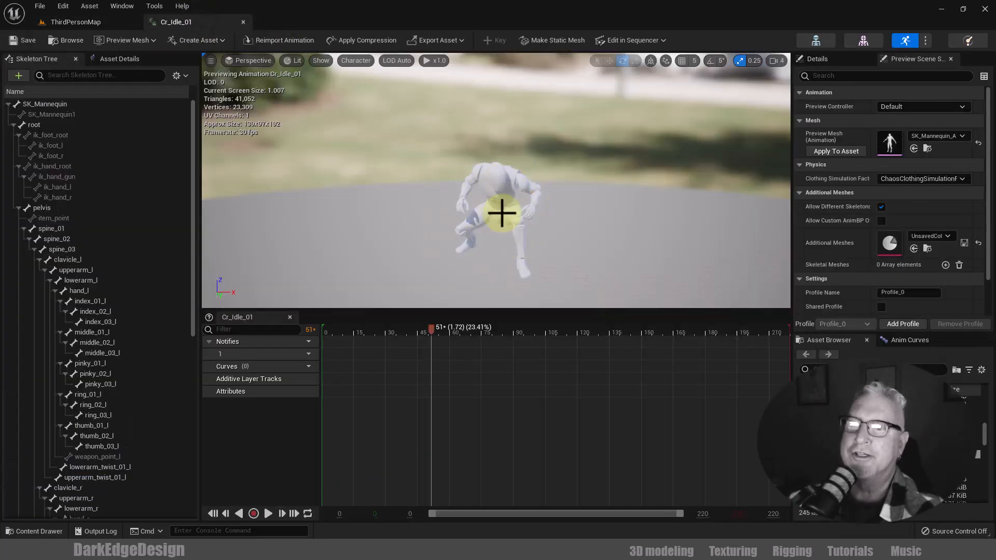
{"action": "left_click", "coordinate": [268, 513]}
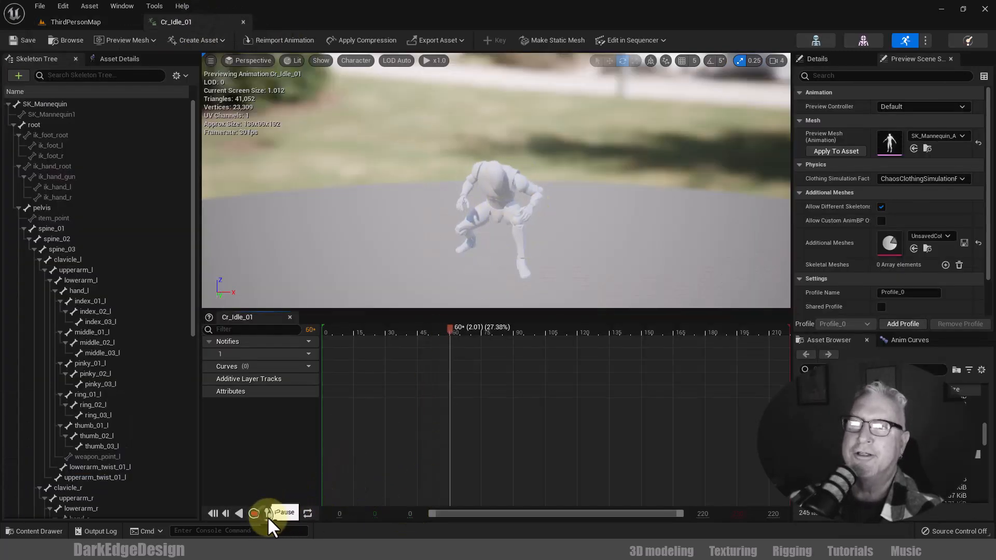
{"action": "left_click", "coordinate": [102, 20]}
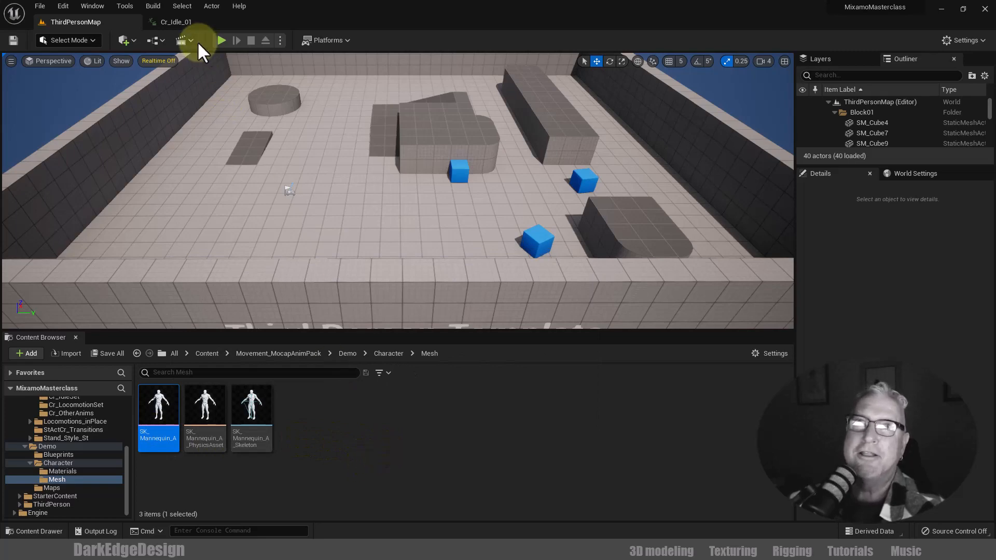
{"action": "left_click", "coordinate": [195, 23]}
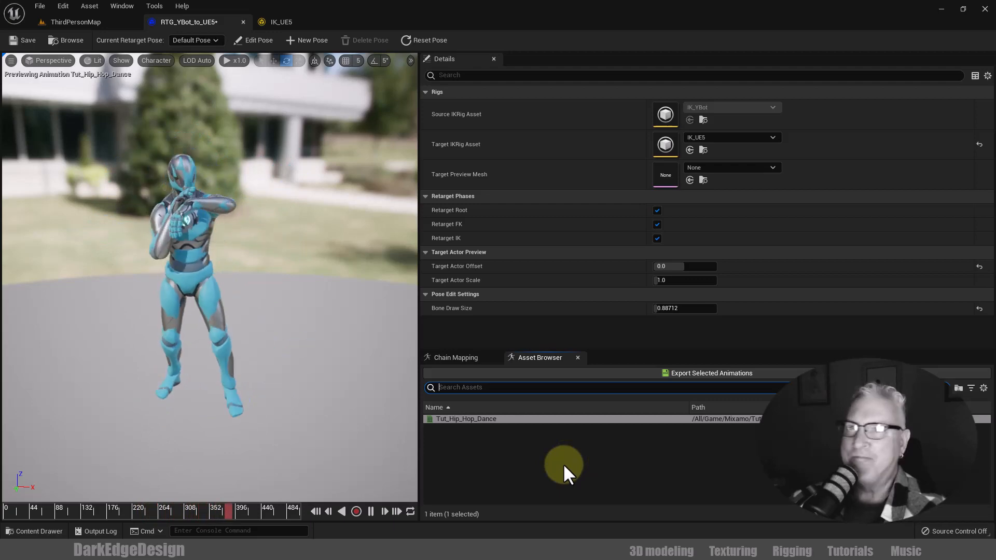
Open the IK_UE5 rig and examine its bone setup and the Full Body IK solver settings
{"action": "left_click", "coordinate": [285, 23]}
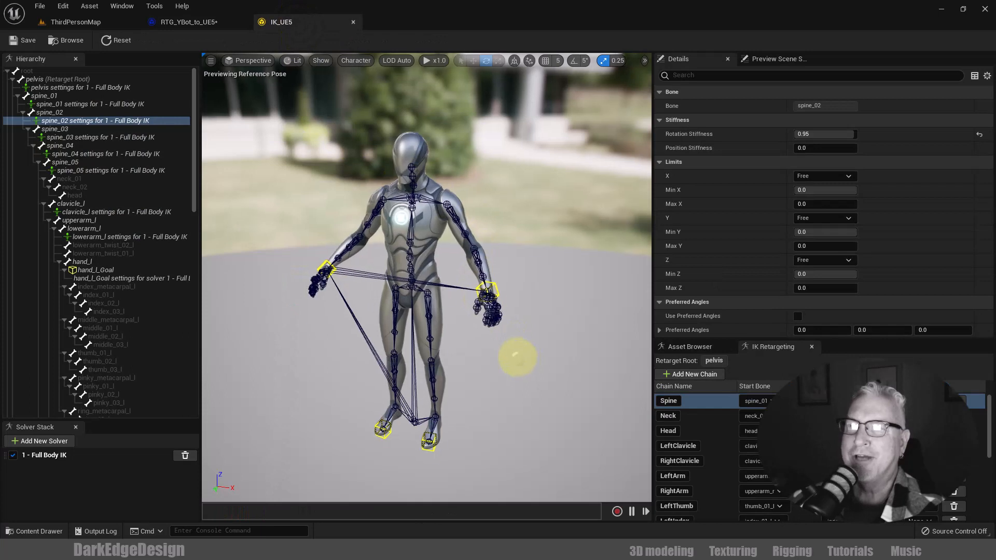
{"action": "left_click_drag", "start_coordinate": [520, 373], "coordinate": [553, 388]}
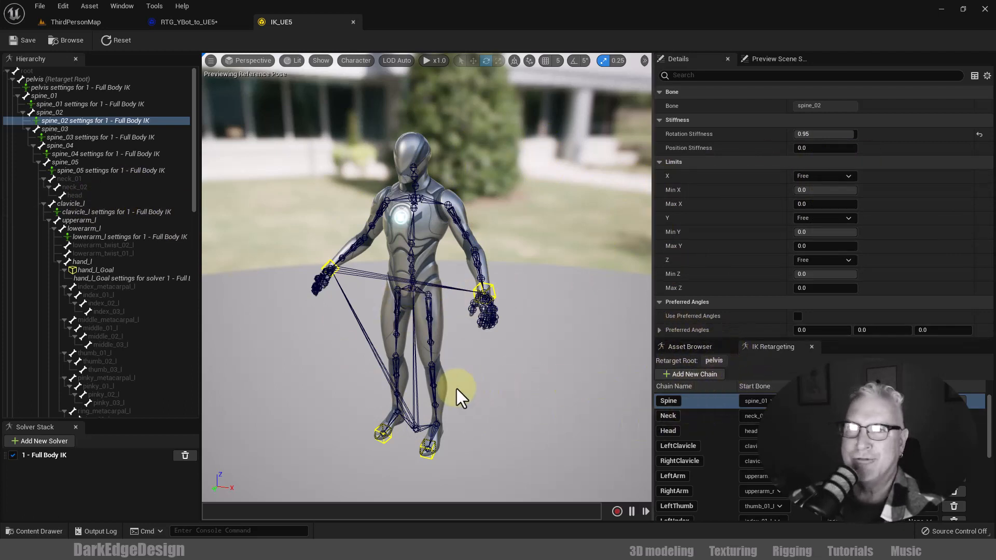
{"action": "left_click", "coordinate": [79, 456]}
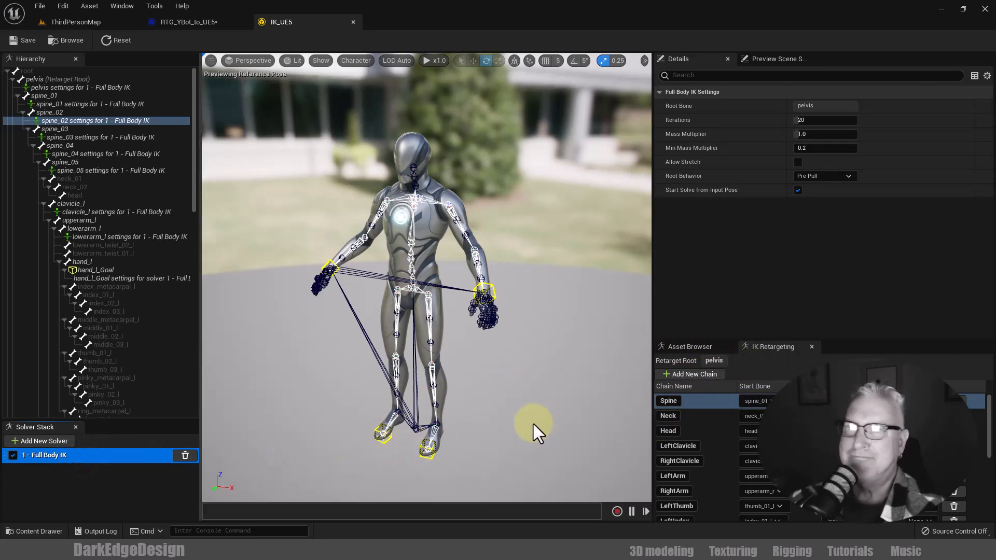
Set the Target Actor Offset of the RTG_YBot_to_UE5 retargeter to 150 to separate the two preview characters
{"action": "left_click", "coordinate": [217, 21]}
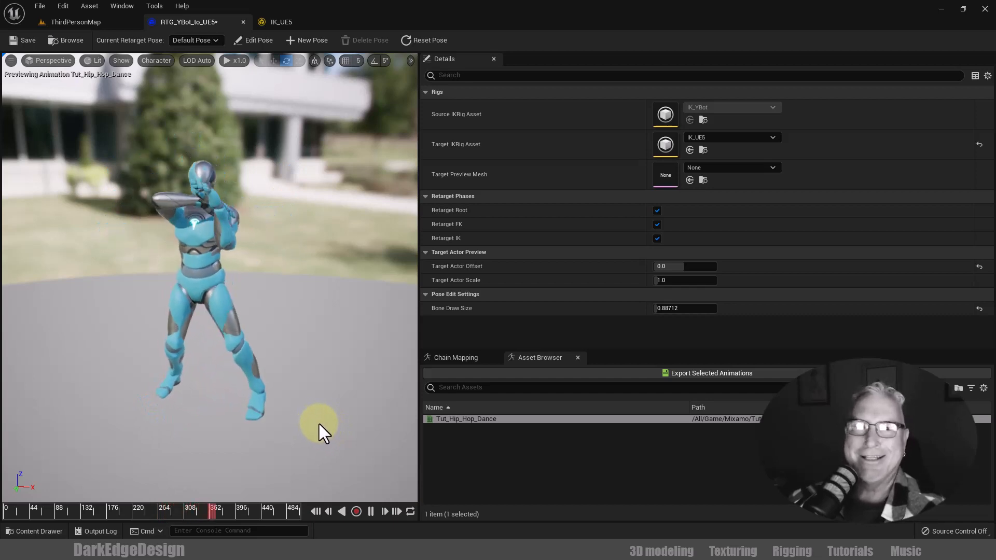
{"action": "left_click", "coordinate": [657, 266]}
{"action": "type", "text": "150"}
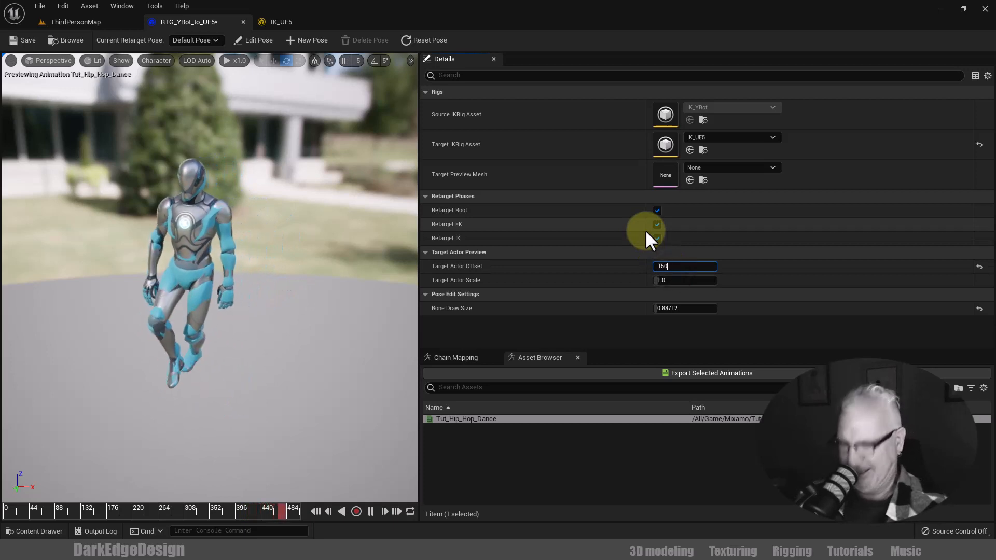
{"action": "key", "text": "Return"}
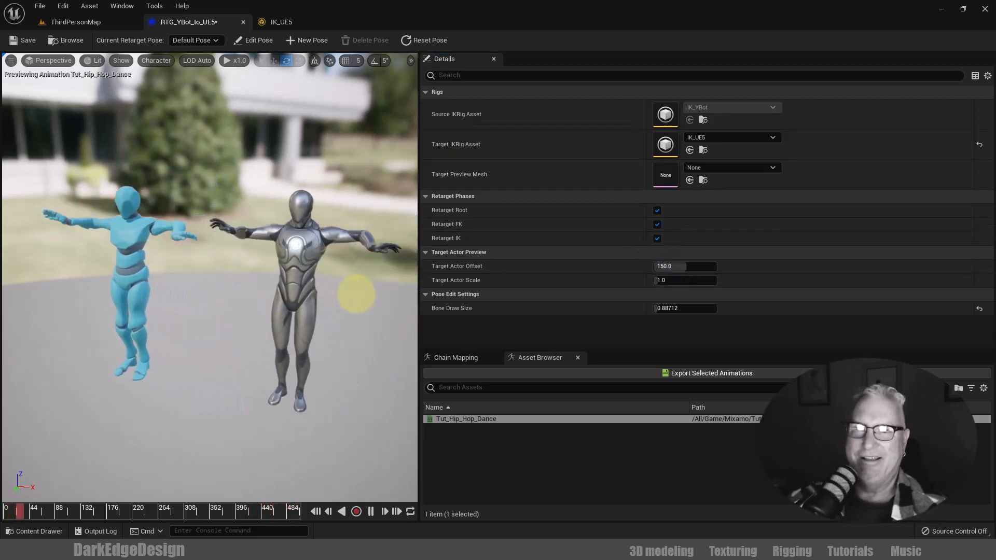